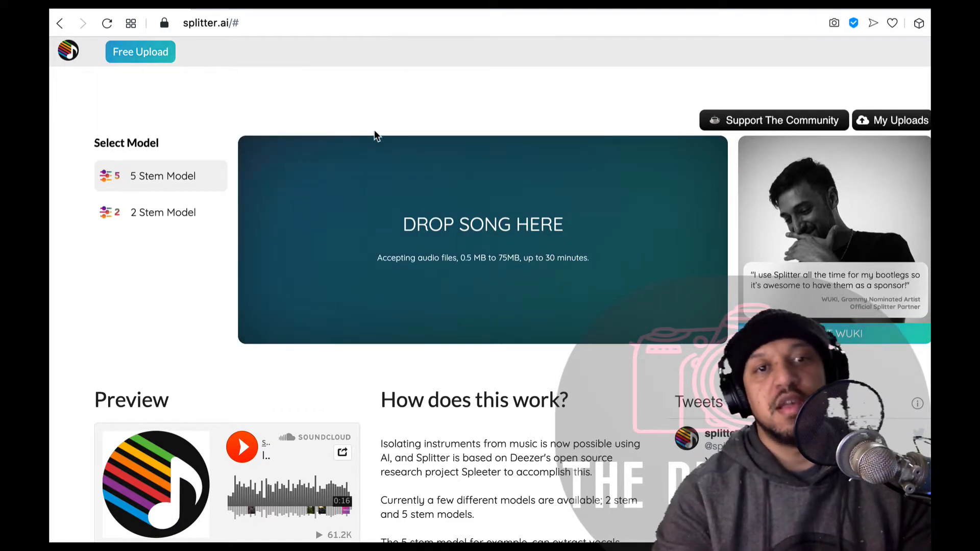
scroll(419, 198, "down", 2)
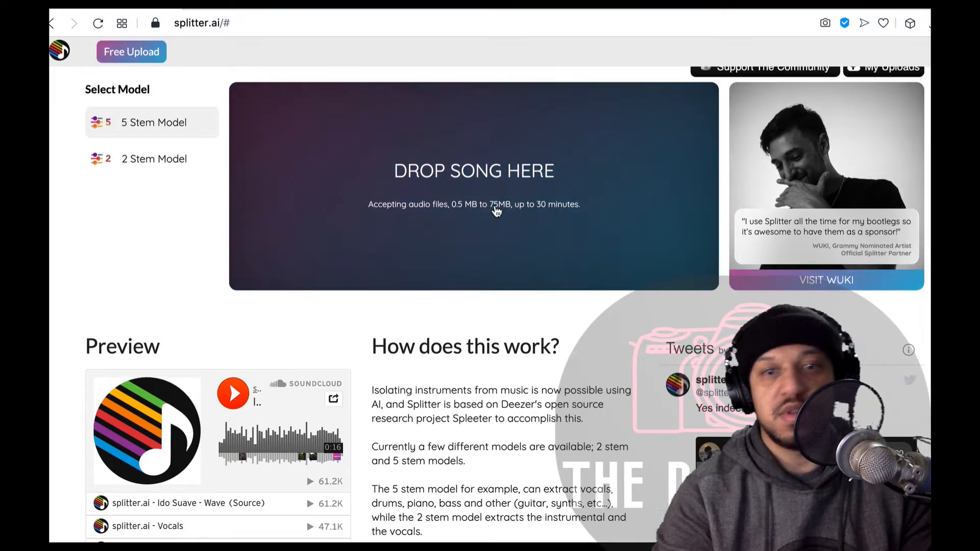
scroll(494, 211, "down", 3)
scroll(495, 211, "down", 4)
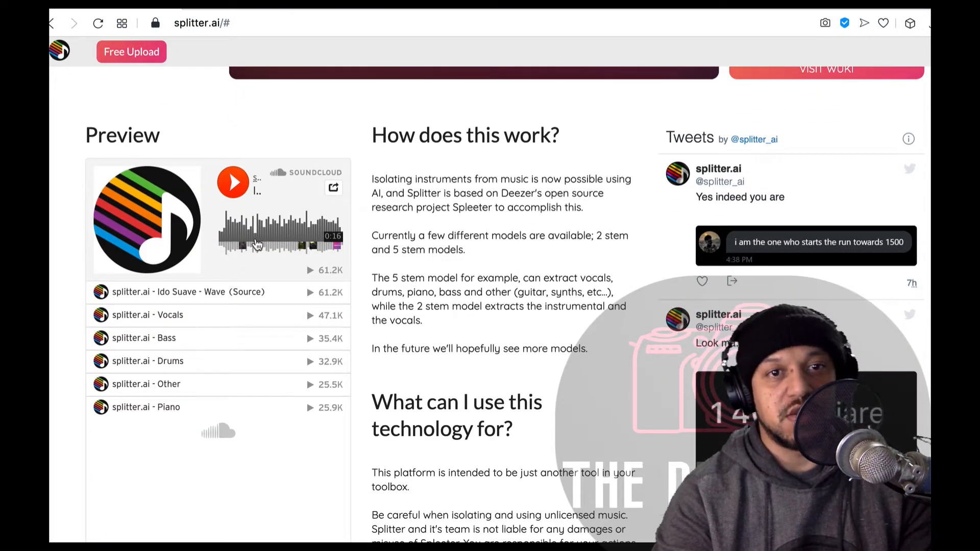
scroll(470, 254, "down", 2)
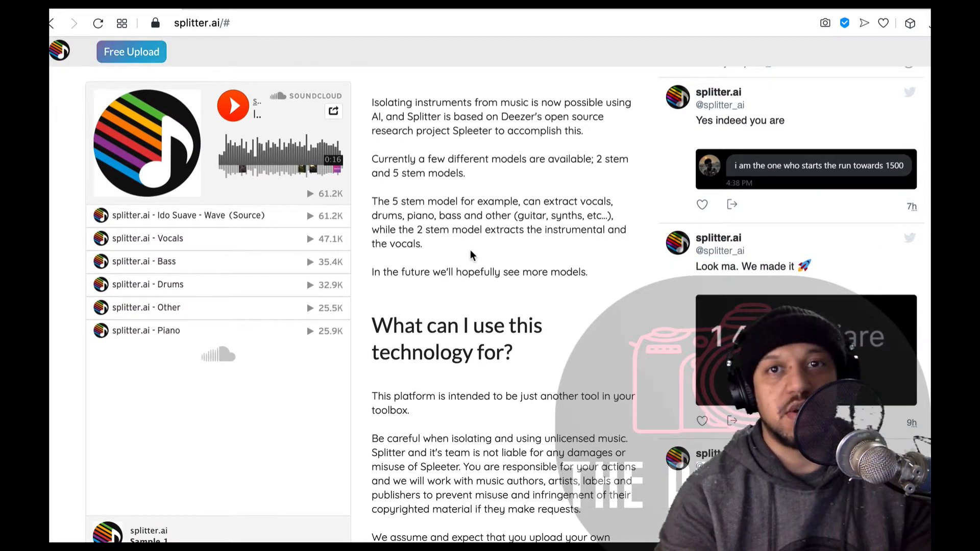
scroll(470, 255, "up", 2)
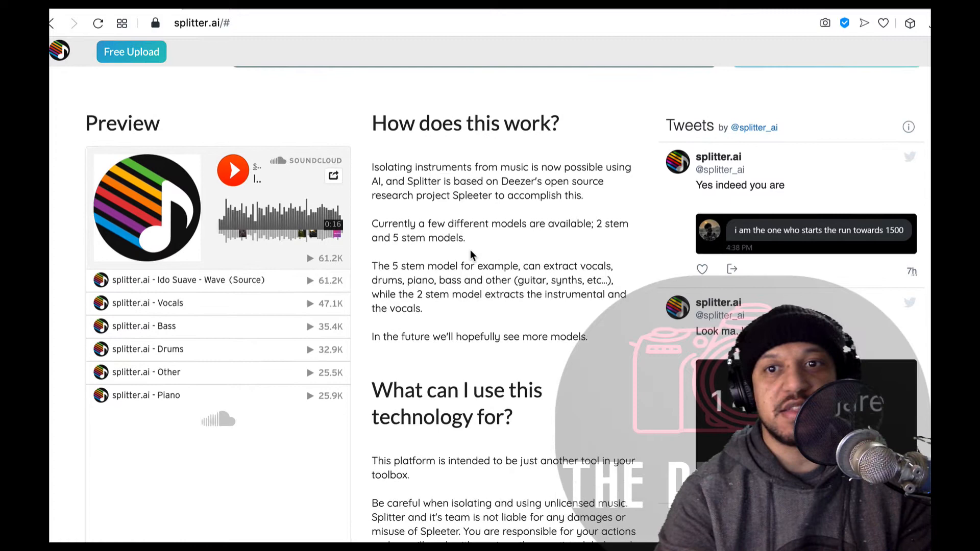
scroll(470, 255, "down", 2)
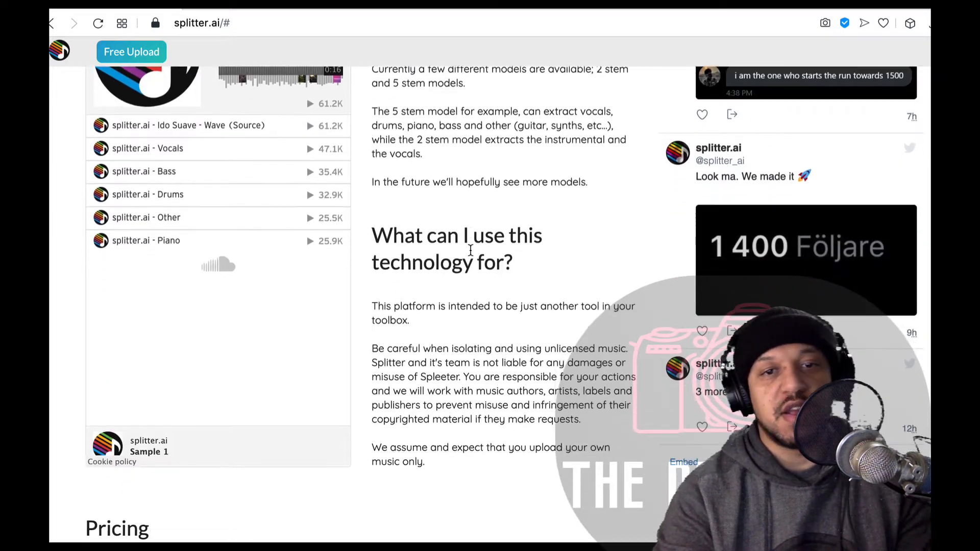
scroll(471, 255, "down", 3)
scroll(471, 250, "down", 1)
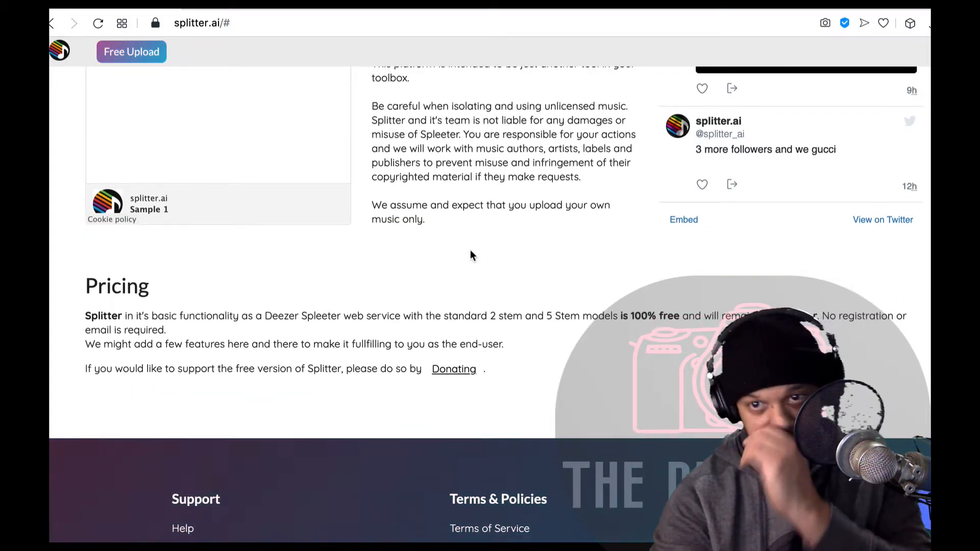
scroll(470, 255, "up", 5)
scroll(470, 255, "up", 5)
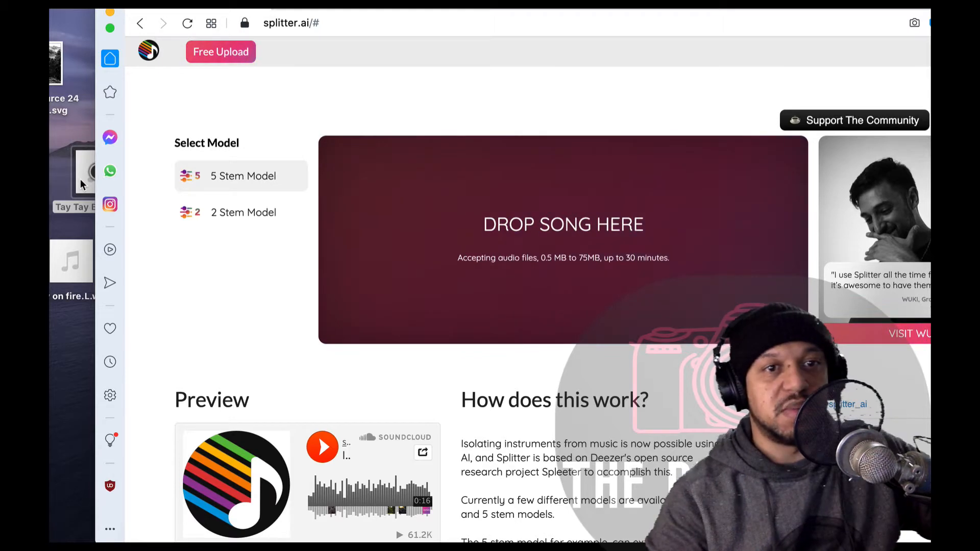
Upload Tay Tay Beat 1.wav to Splitter.ai for 5-stem separation.
left_click_drag(80, 184, 502, 209)
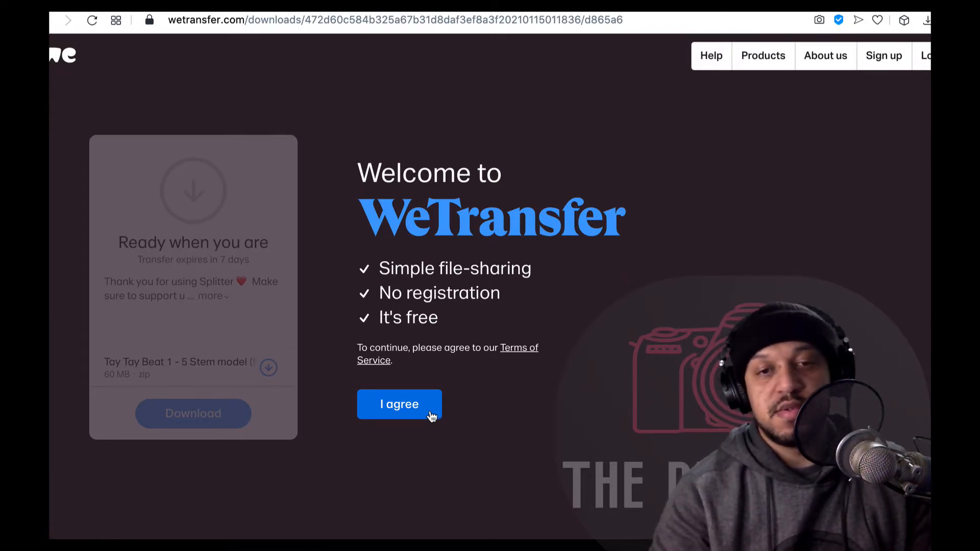
Accept the WeTransfer terms and cookies and download the zipped five stems.
left_click(419, 415)
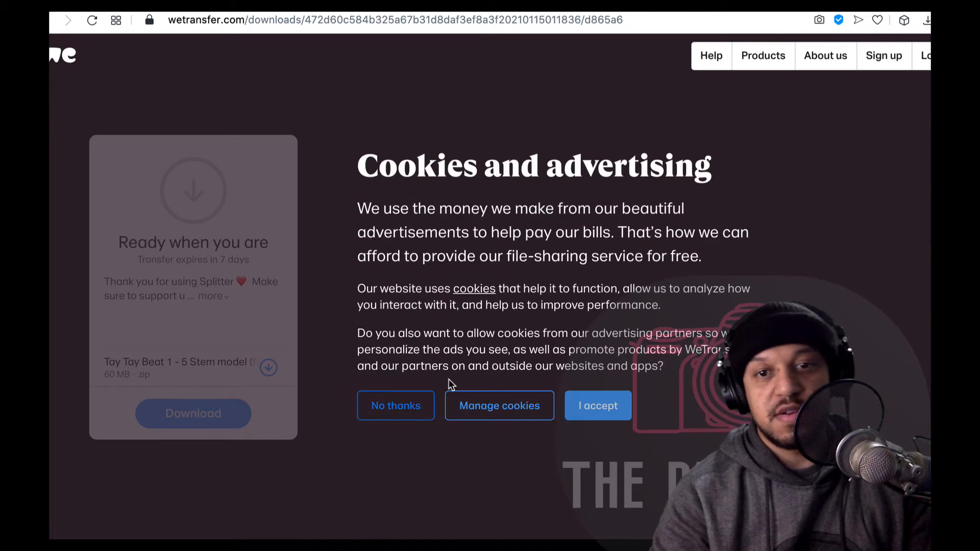
left_click(601, 404)
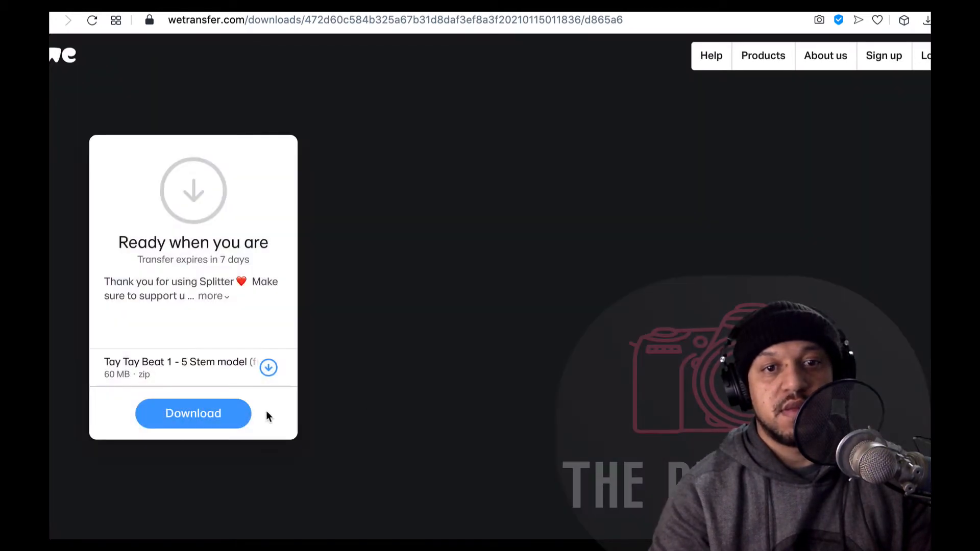
left_click(194, 415)
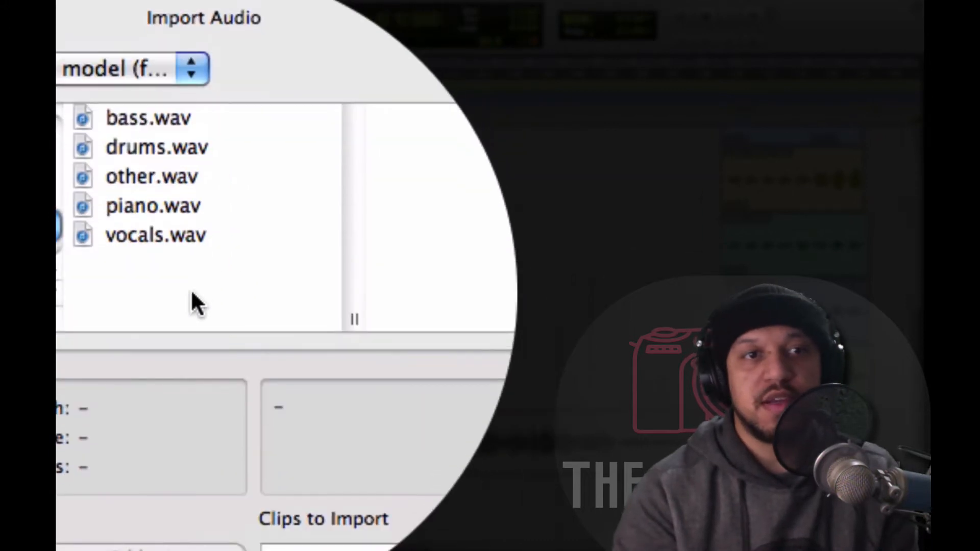
Select all five stem wavs, convert with Apply SRC to 48000 Hz and confirm the import.
key("super+a")
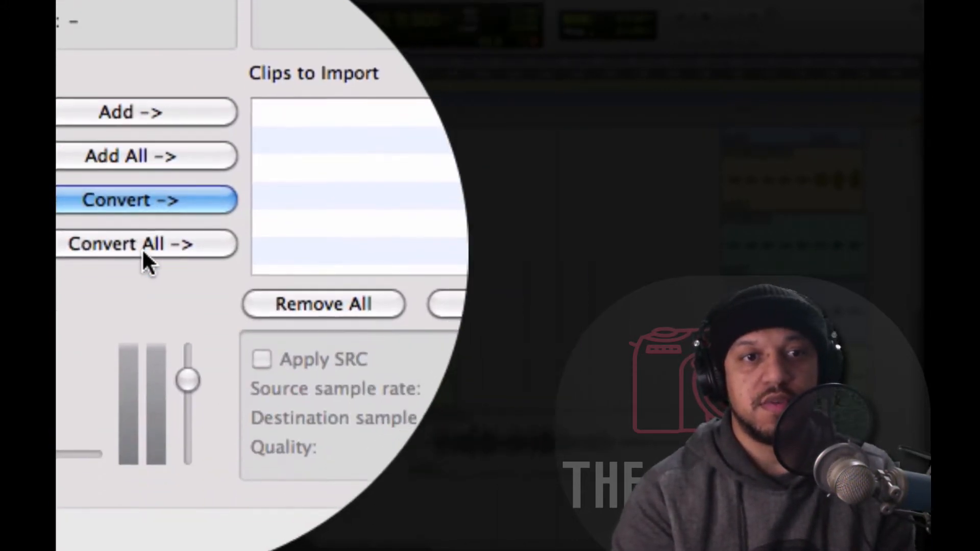
left_click(143, 251)
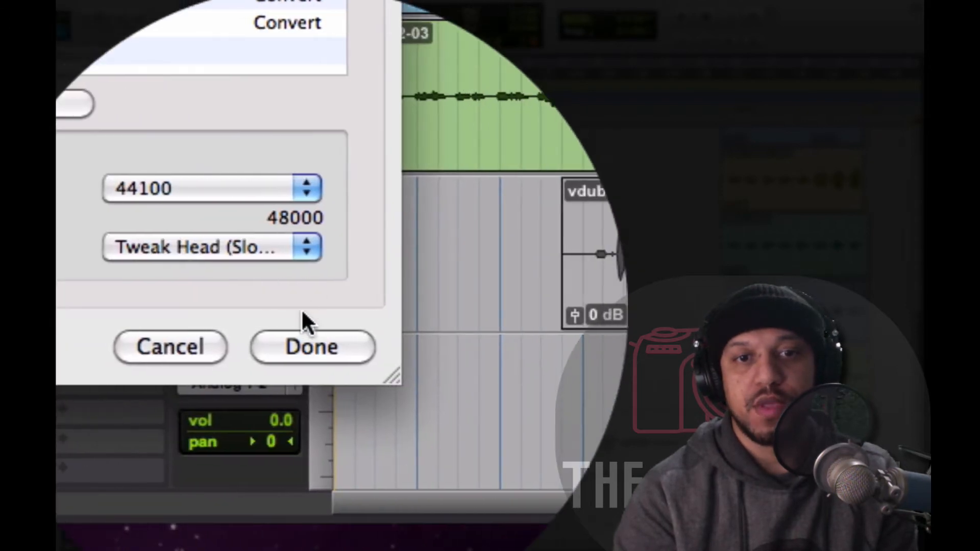
left_click(300, 343)
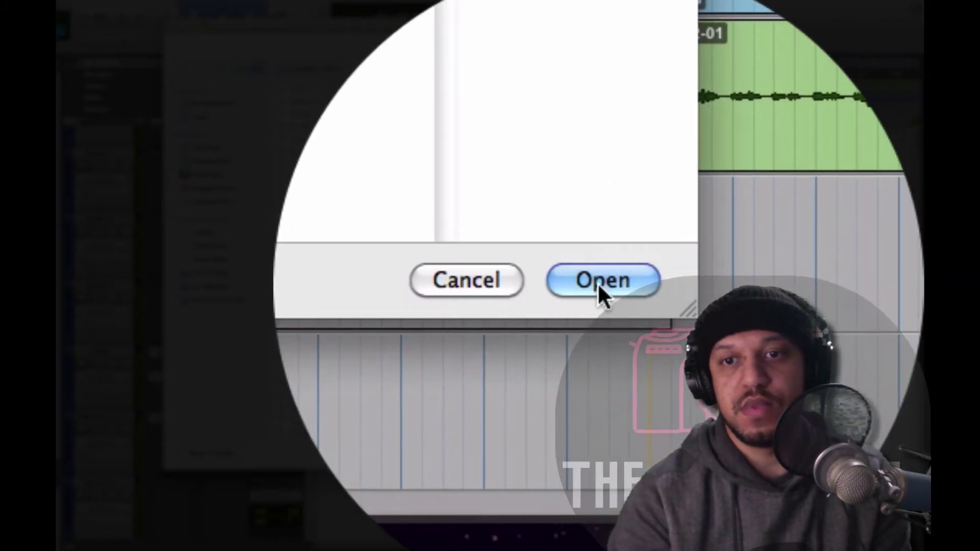
left_click(598, 284)
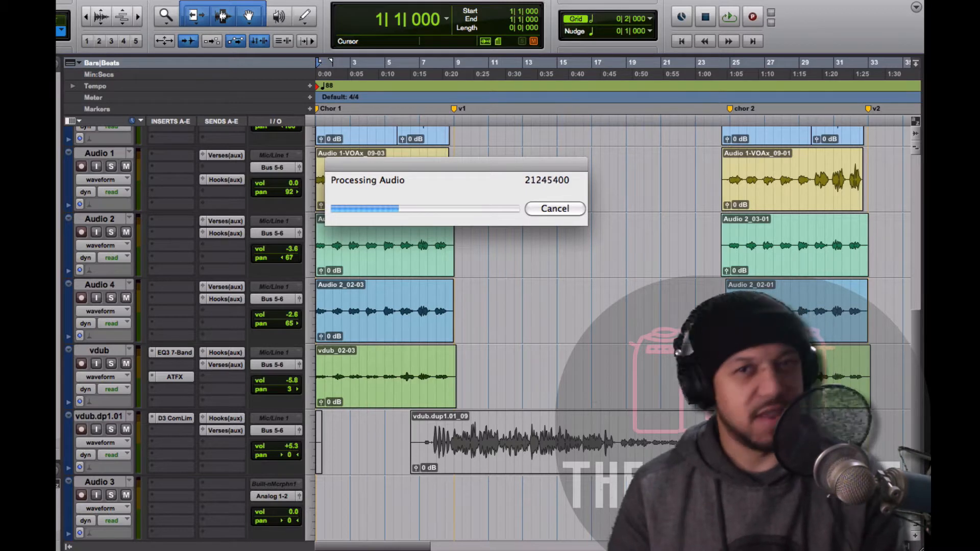
Create the stem tracks, then shrink tay.02, Aud1, Aud2, Aud4 and vdub to micro height.
left_click(536, 257)
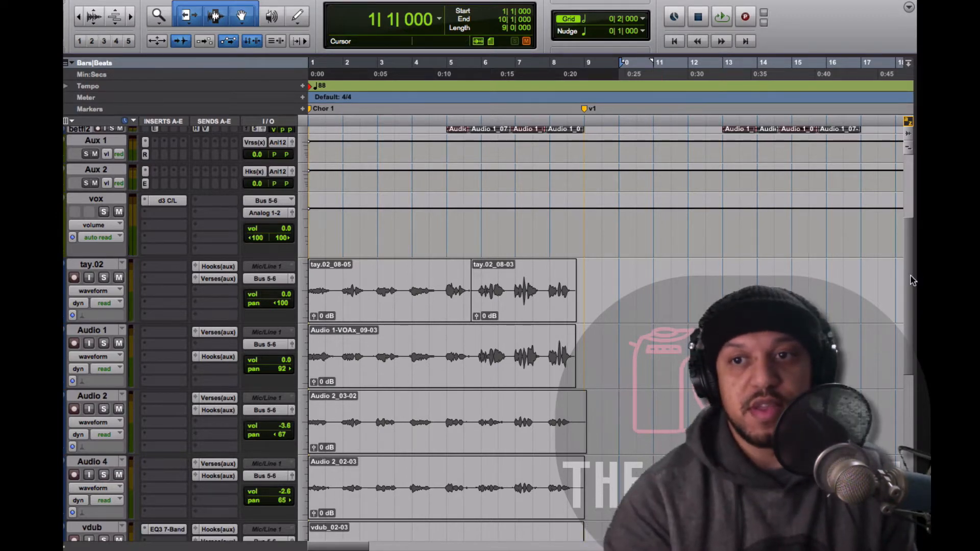
scroll(613, 260, "down", 1)
right_click(292, 245)
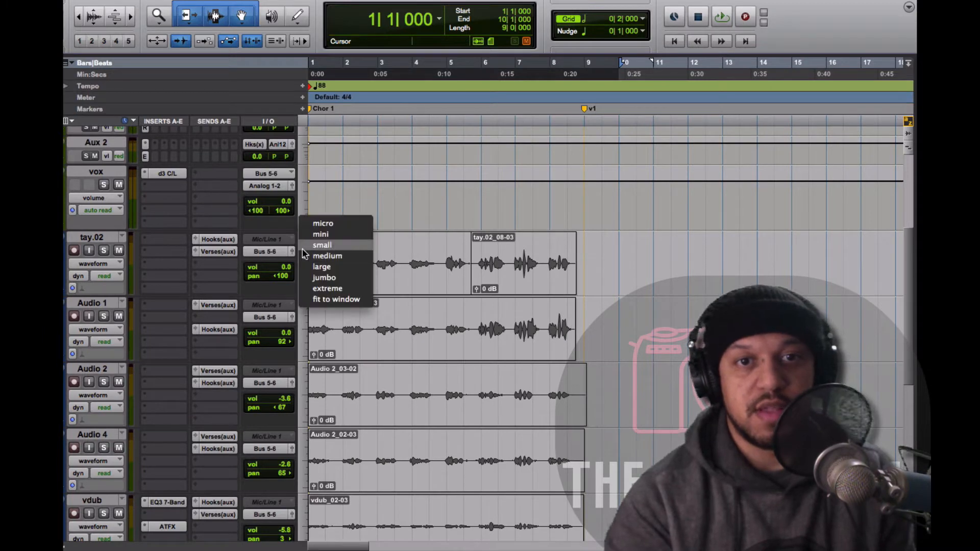
left_click(314, 223)
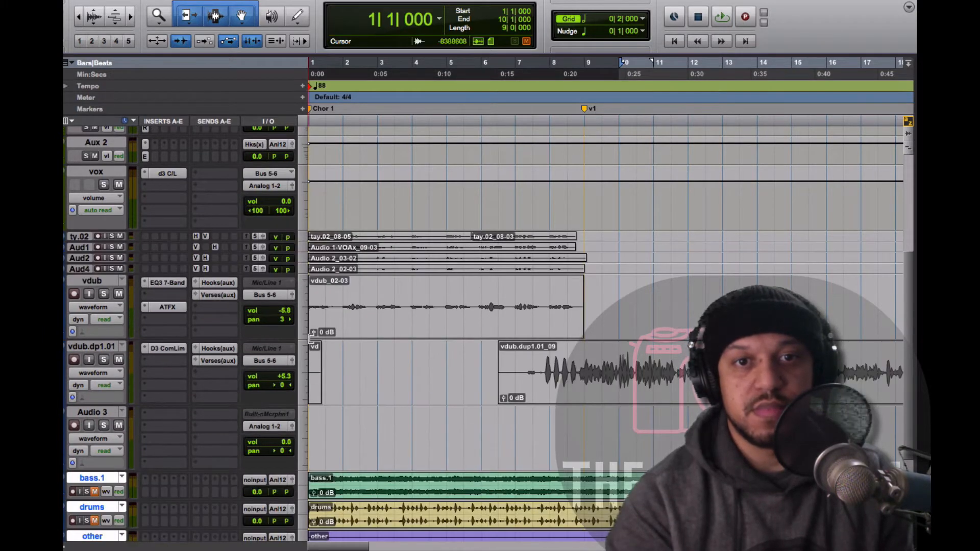
left_click(304, 295)
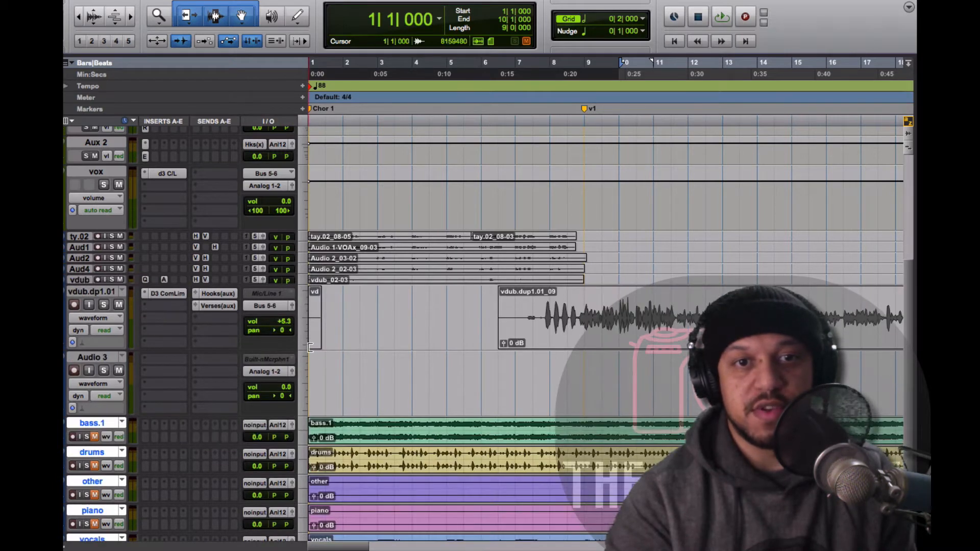
Shrink the vdub.dp1.01 and Audio 3 tracks to micro height as well.
left_click(309, 328)
left_click(314, 292)
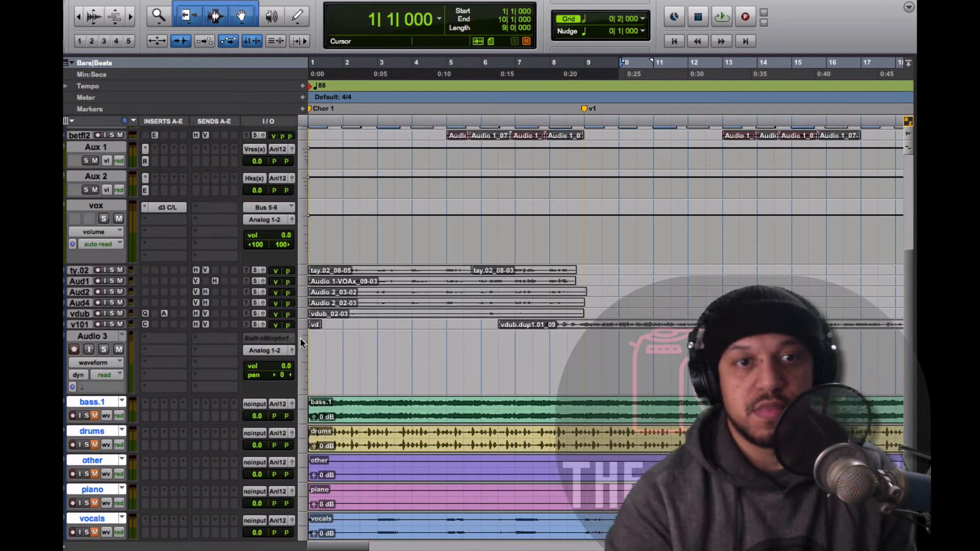
left_click(301, 341)
left_click(690, 288)
scroll(906, 339, "up", 2)
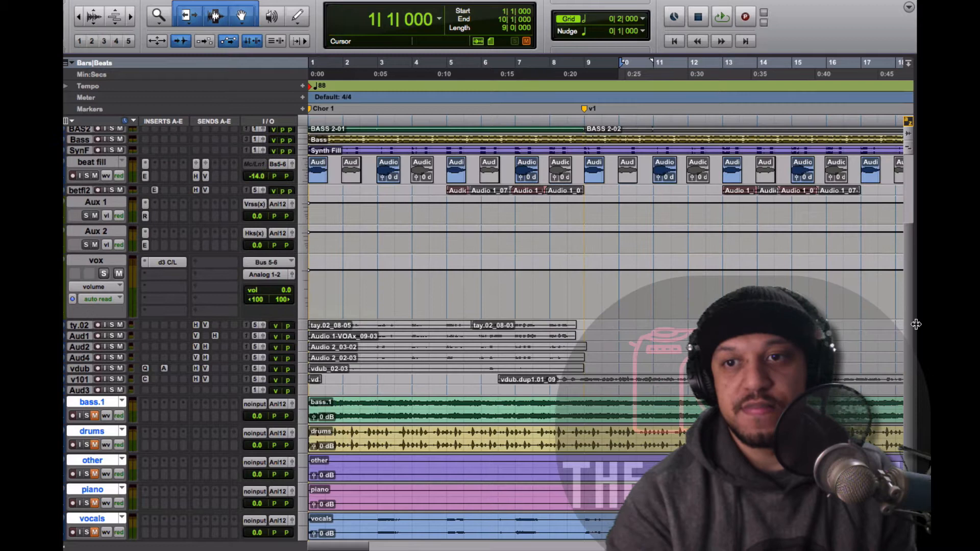
scroll(906, 339, "up", 3)
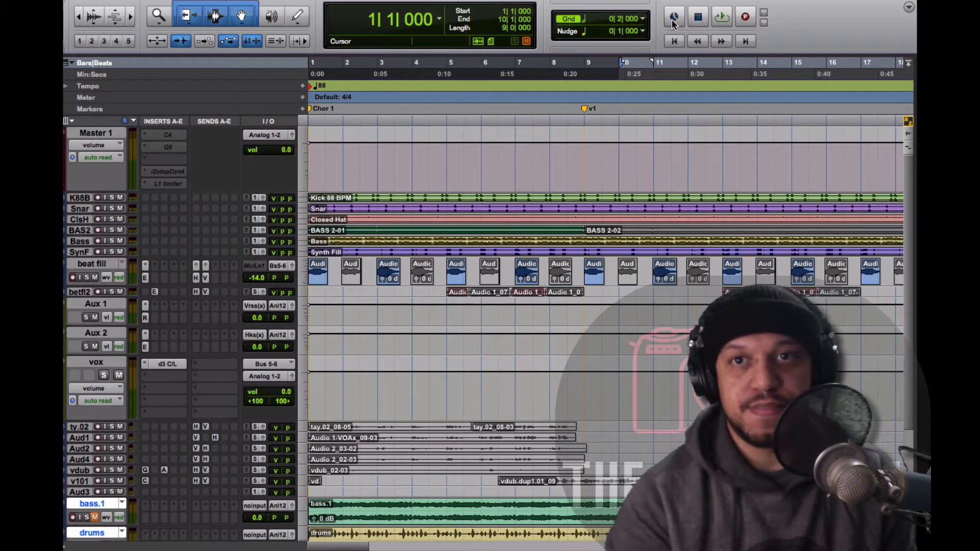
left_click(672, 39)
key("space")
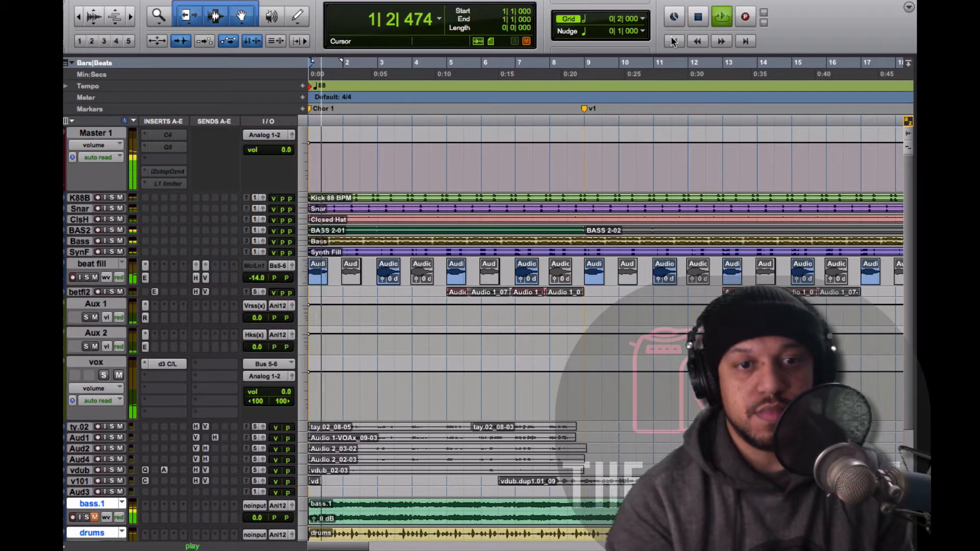
left_click_drag(906, 197, 904, 224)
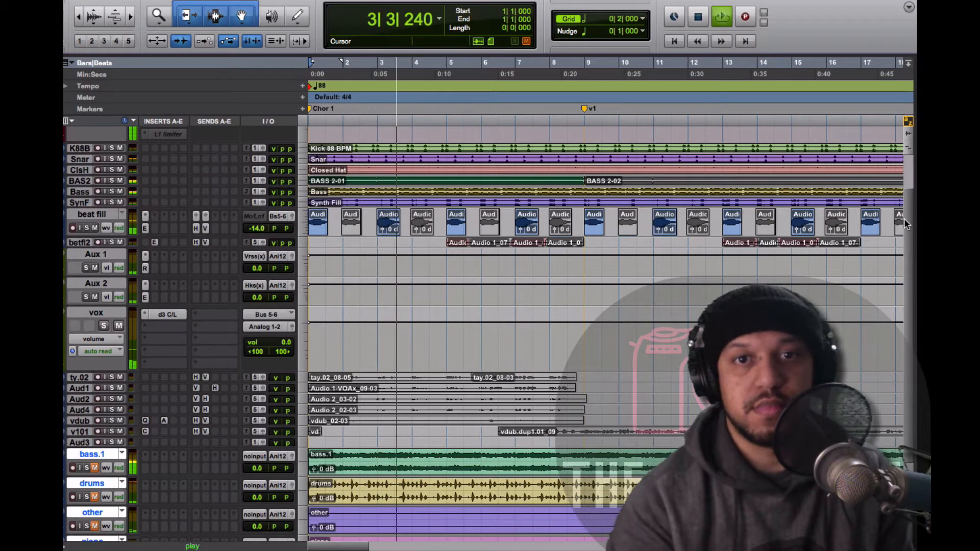
key("space")
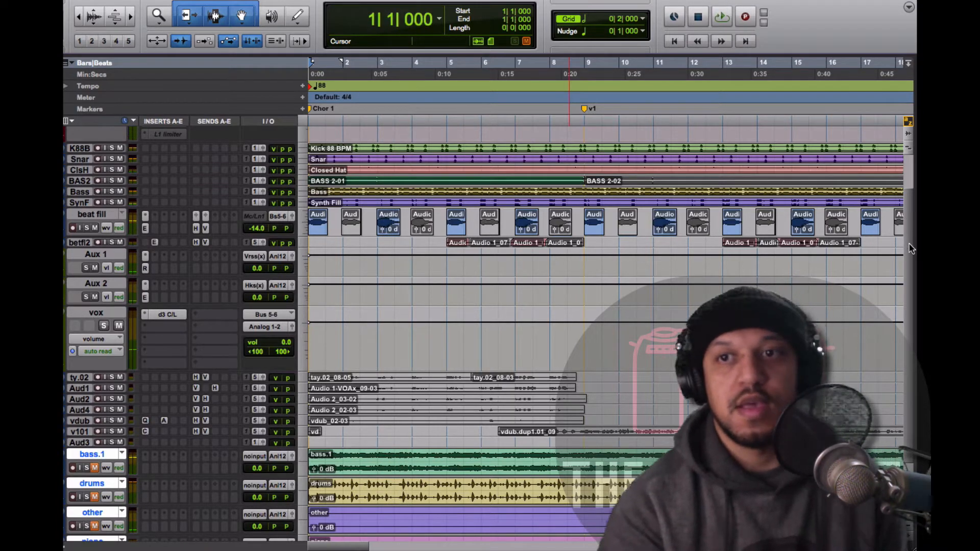
left_click_drag(904, 233, 905, 269)
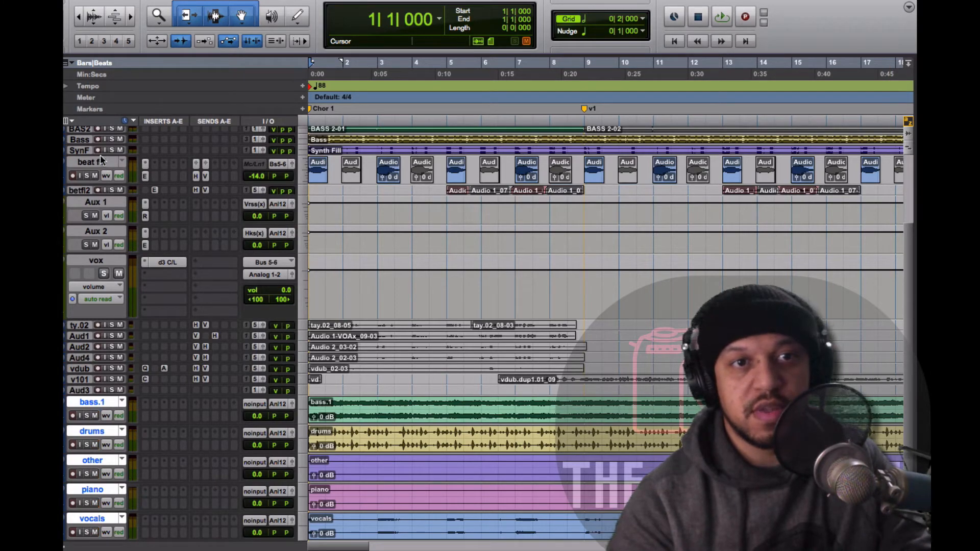
scroll(613, 306, "up", 3)
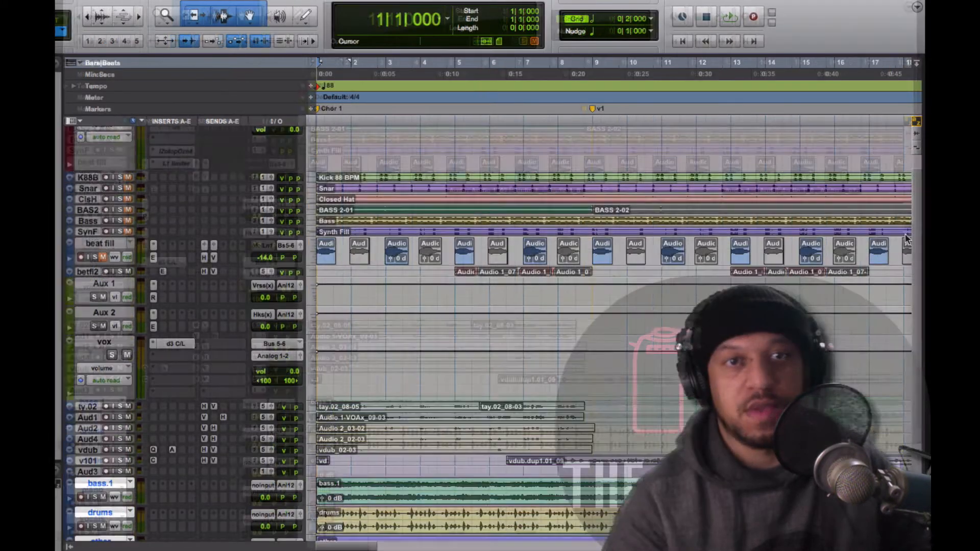
scroll(612, 306, "down", 2)
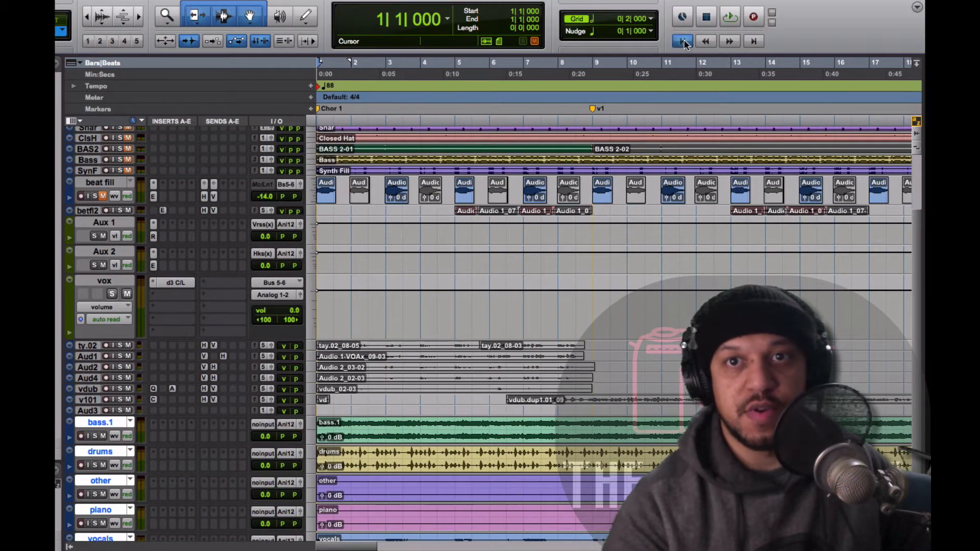
key("space")
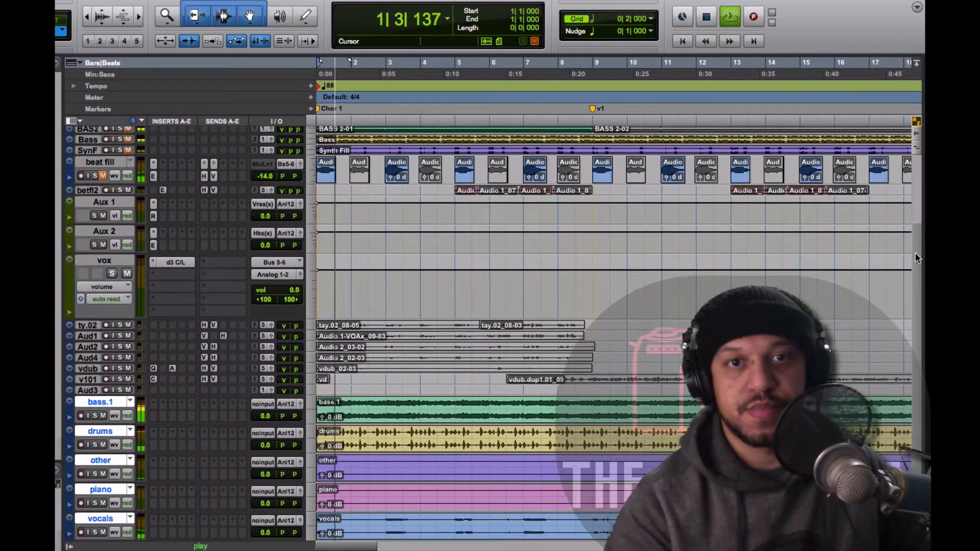
left_click_drag(916, 258, 925, 98)
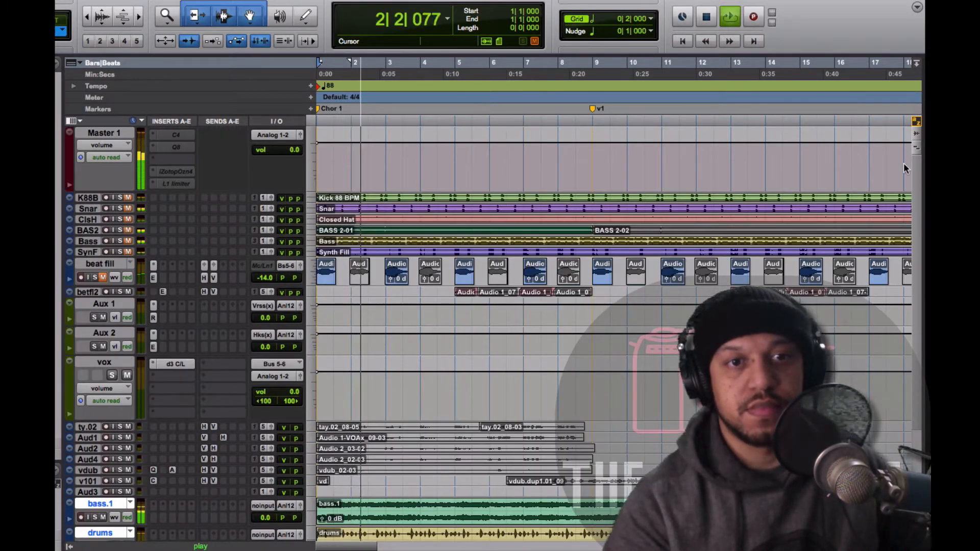
scroll(899, 184, "down", 3)
scroll(889, 230, "down", 2)
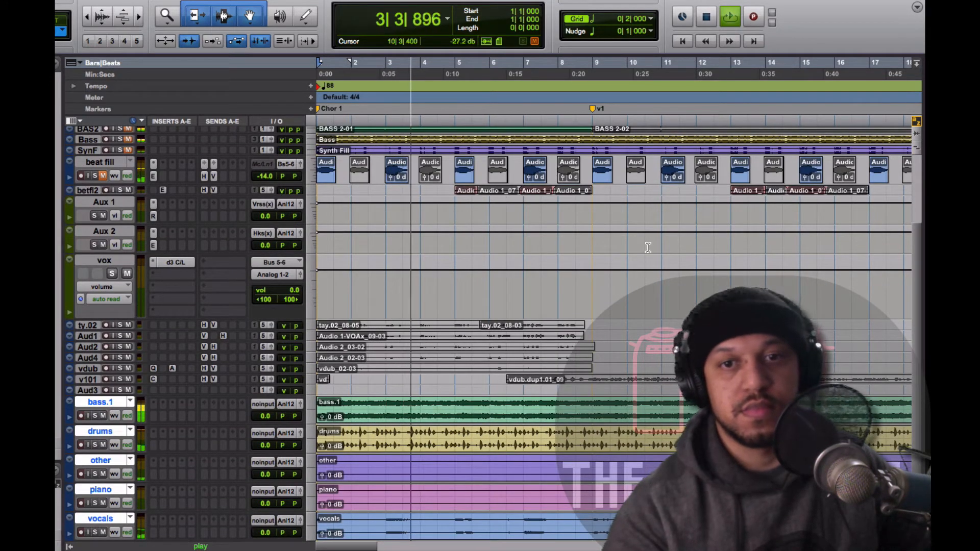
key("space")
scroll(284, 222, "up", 4)
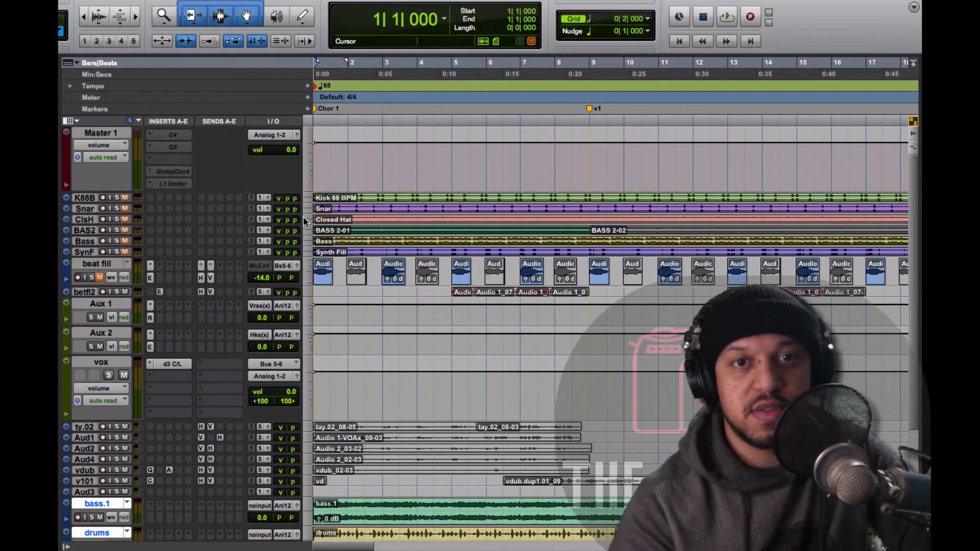
Make the original and stem tracks medium height and zoom in on the first bars.
left_click(304, 220)
left_click(323, 261, "alt")
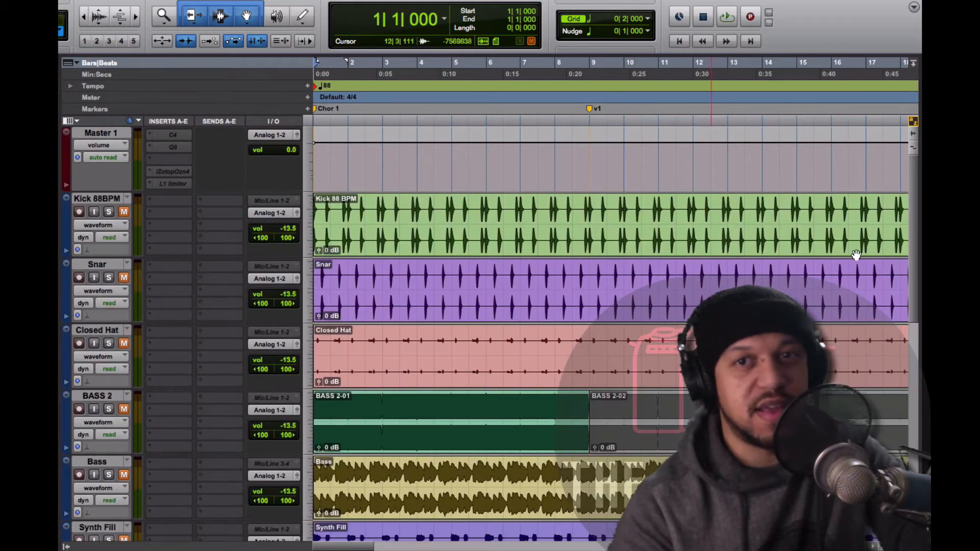
scroll(919, 225, "down", 1)
scroll(881, 400, "down", 10)
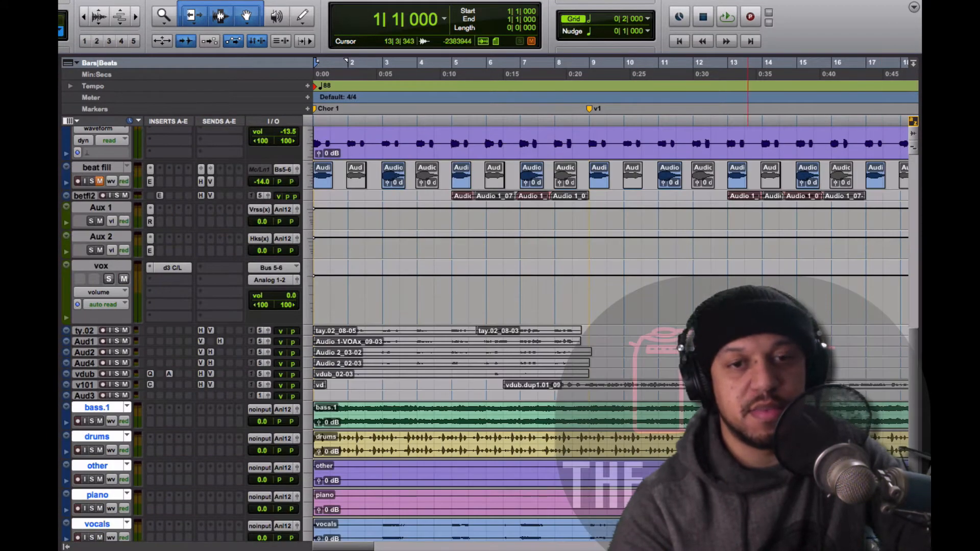
left_click(137, 18)
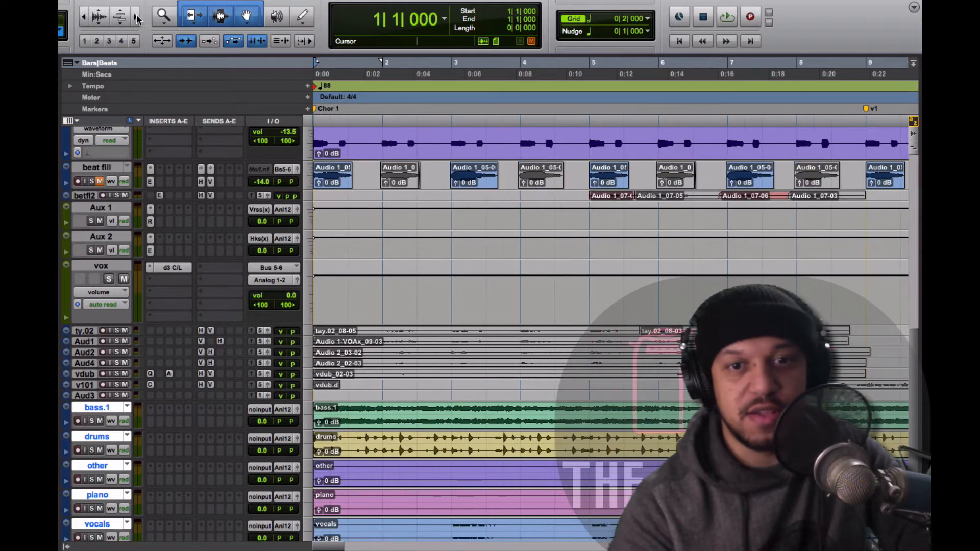
left_click(311, 423)
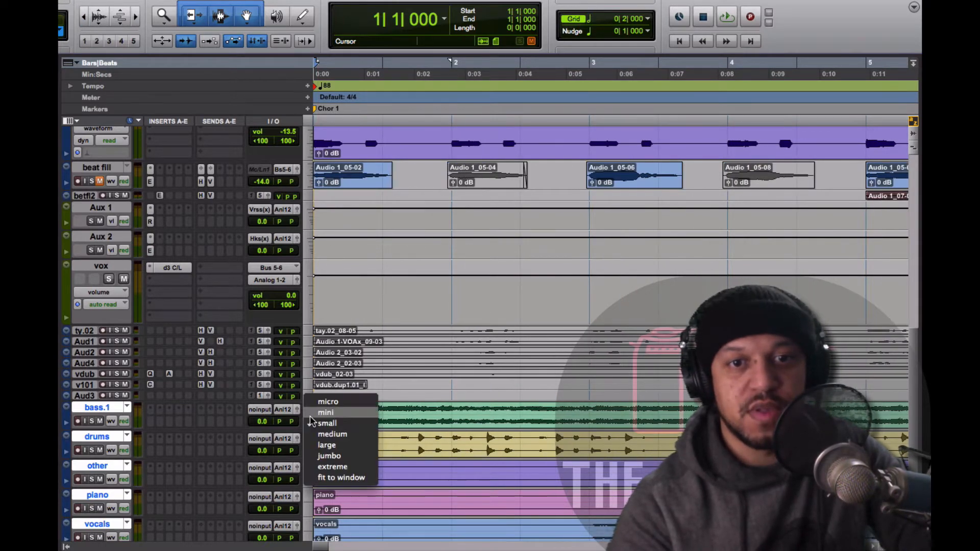
left_click(329, 434)
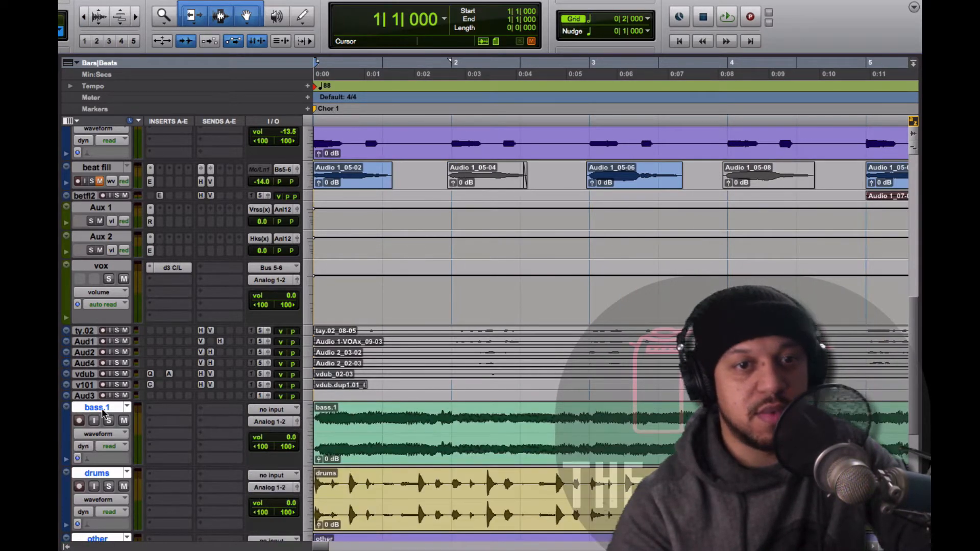
scroll(127, 428, "down", 5)
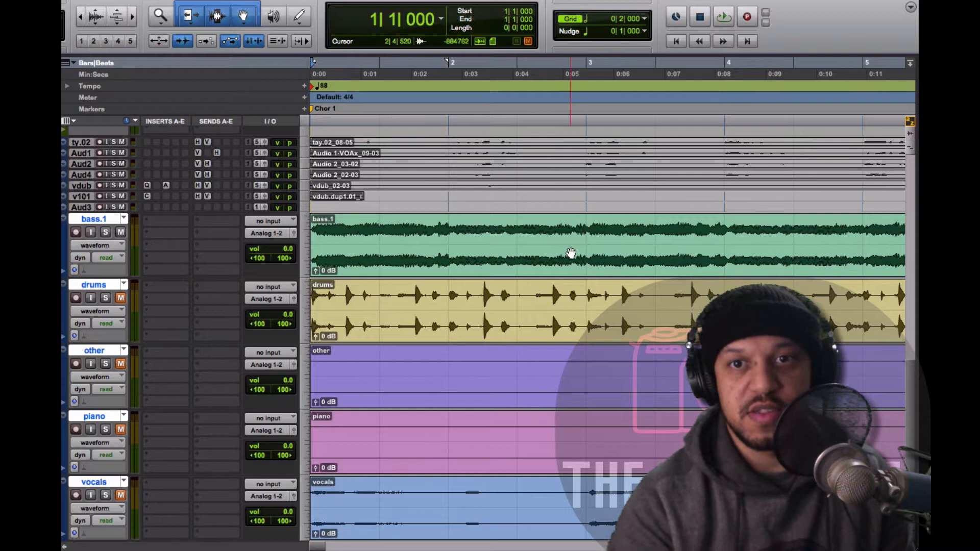
Audition the stems from the bass.1 clip, zoomed out to about 22 seconds.
left_click(570, 263)
key("space")
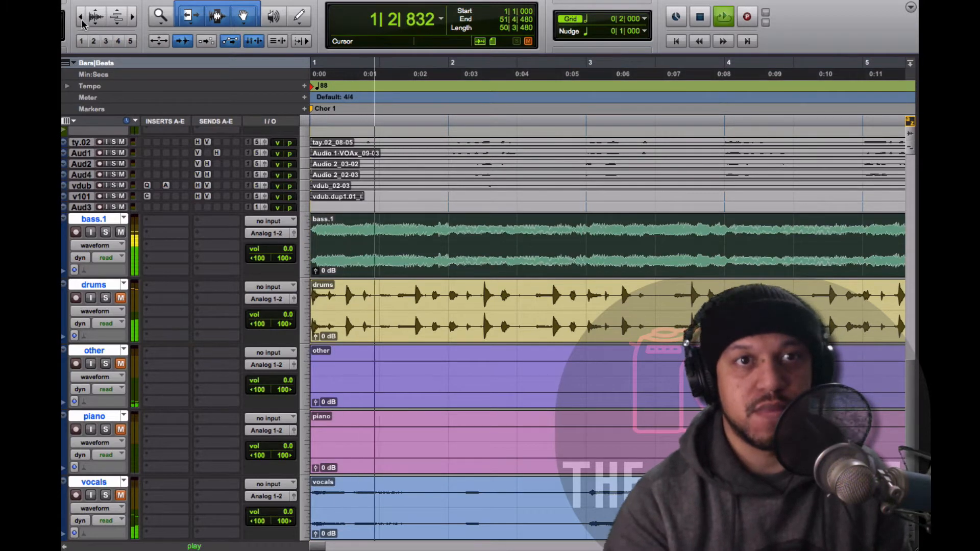
left_click(80, 22)
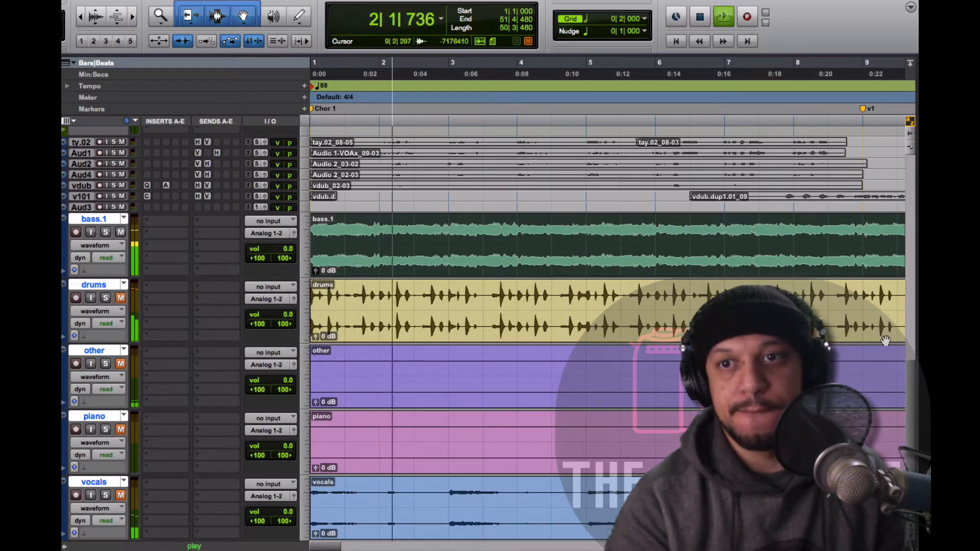
scroll(905, 317, "up", 3)
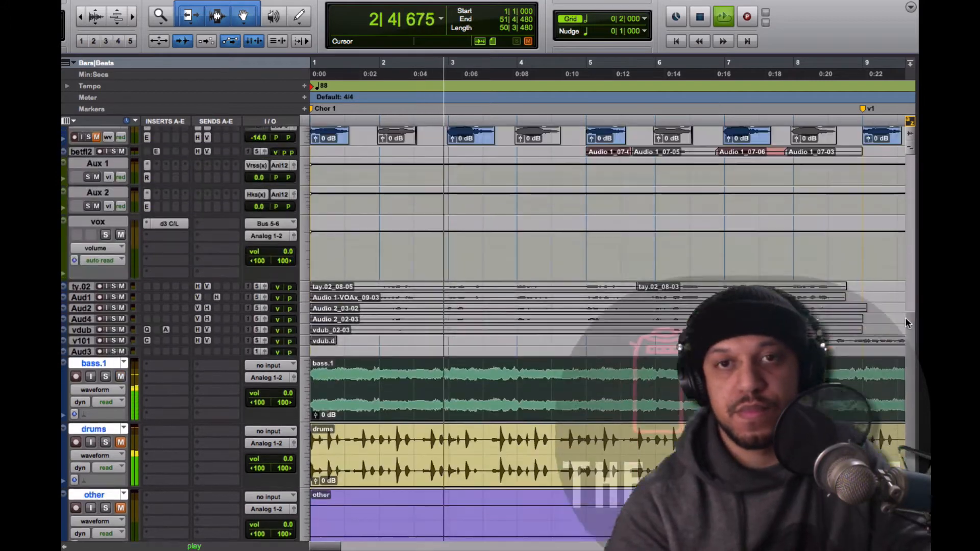
scroll(905, 318, "up", 2)
scroll(904, 310, "up", 3)
scroll(896, 230, "up", 3)
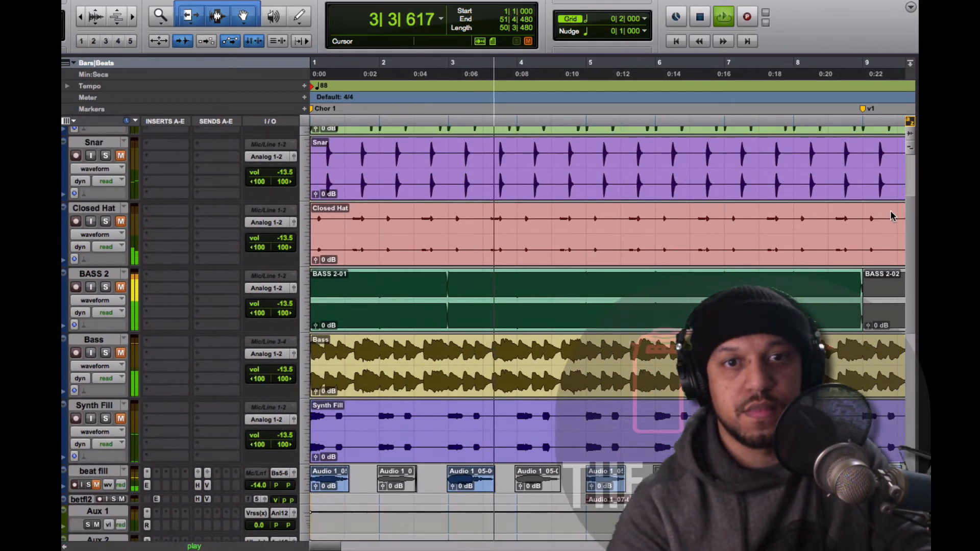
scroll(891, 217, "up", 1)
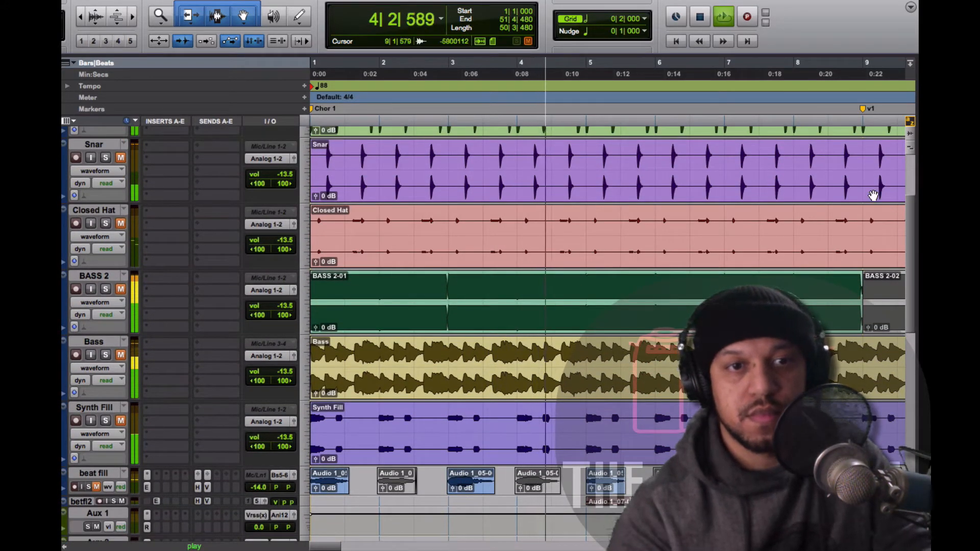
key("space")
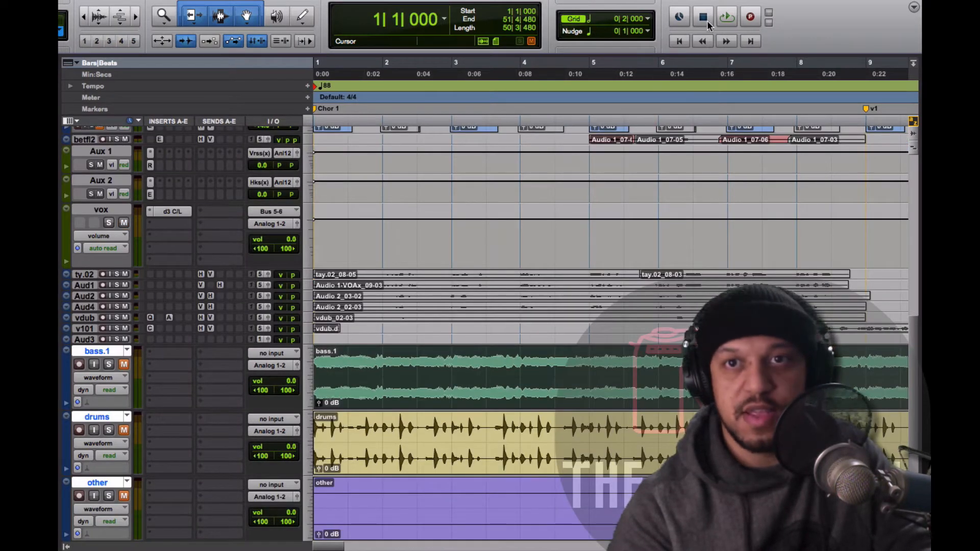
key("space")
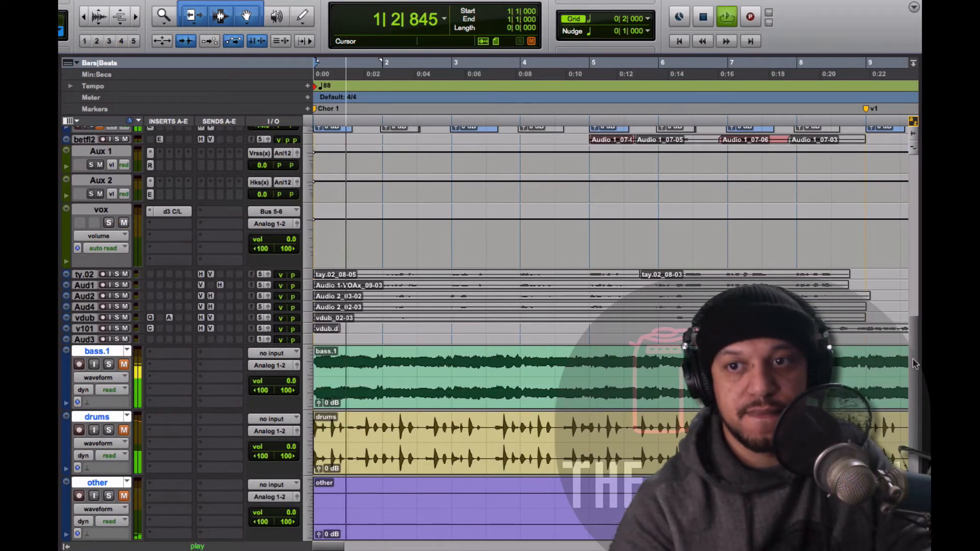
left_click_drag(914, 364, 913, 322)
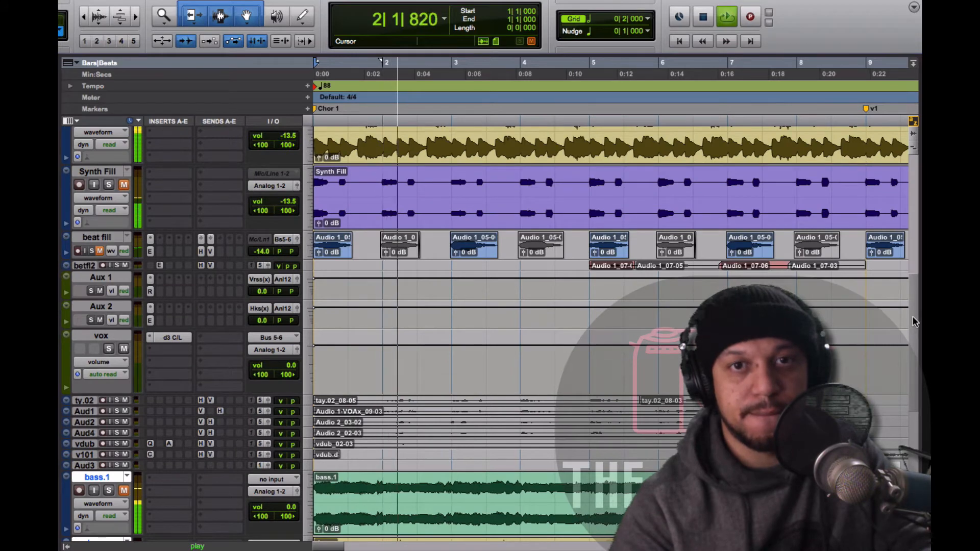
scroll(516, 219, "up", 7)
scroll(516, 219, "up", 3)
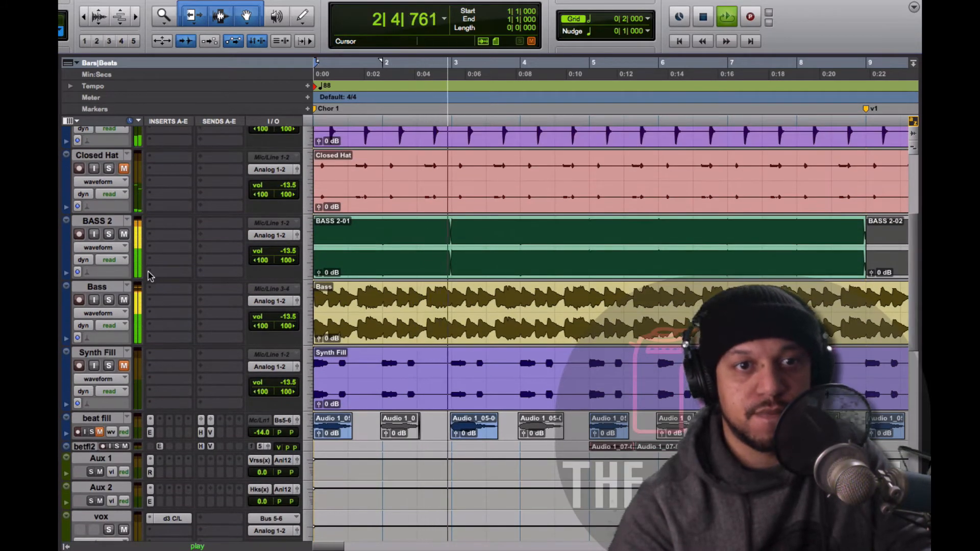
Unmute BASS 2, mute the Bass stem and play the original drum and bass tracks.
left_click(124, 234)
left_click(123, 301)
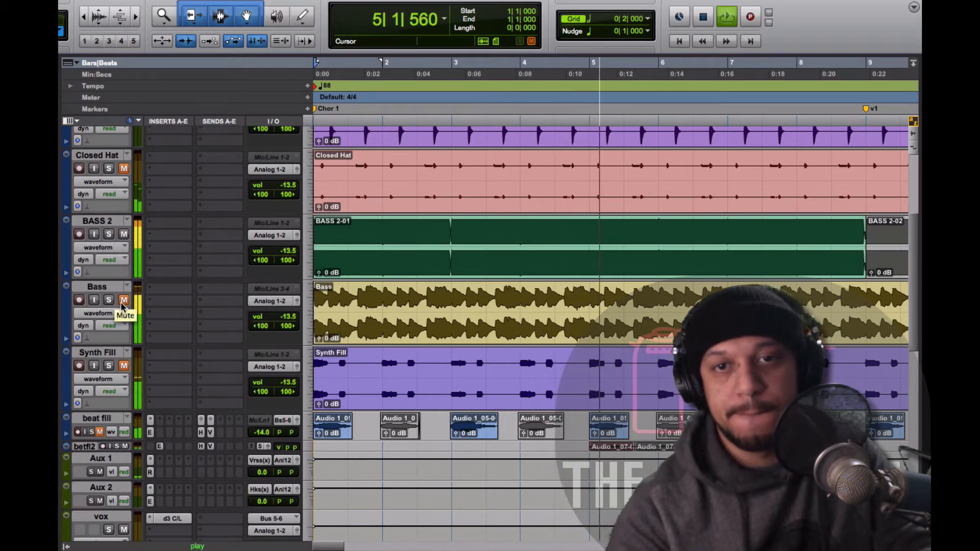
key("space")
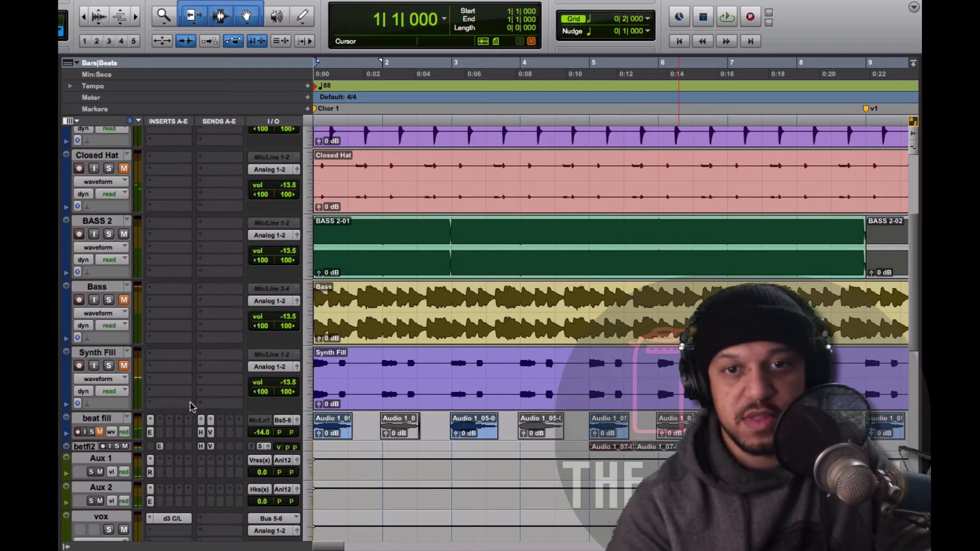
scroll(511, 359, "up", 5)
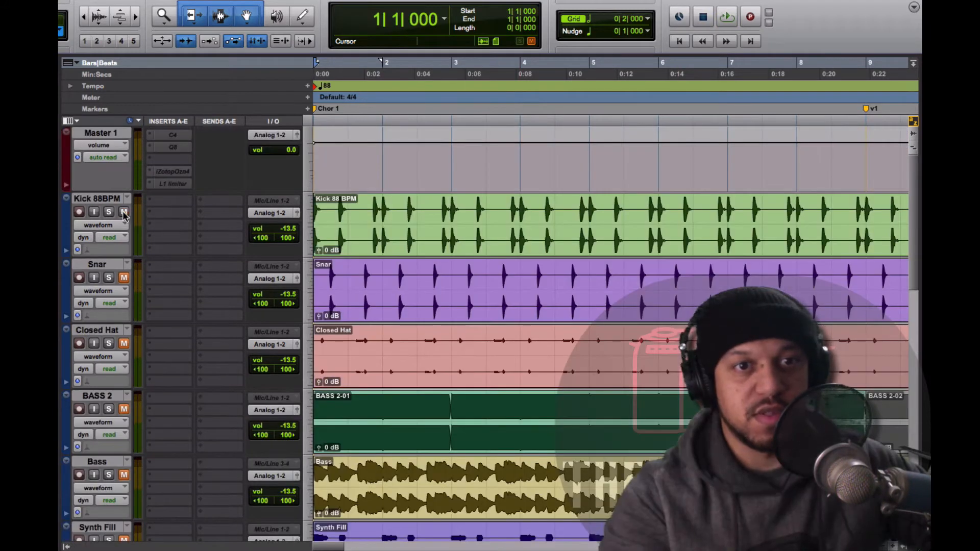
key("space")
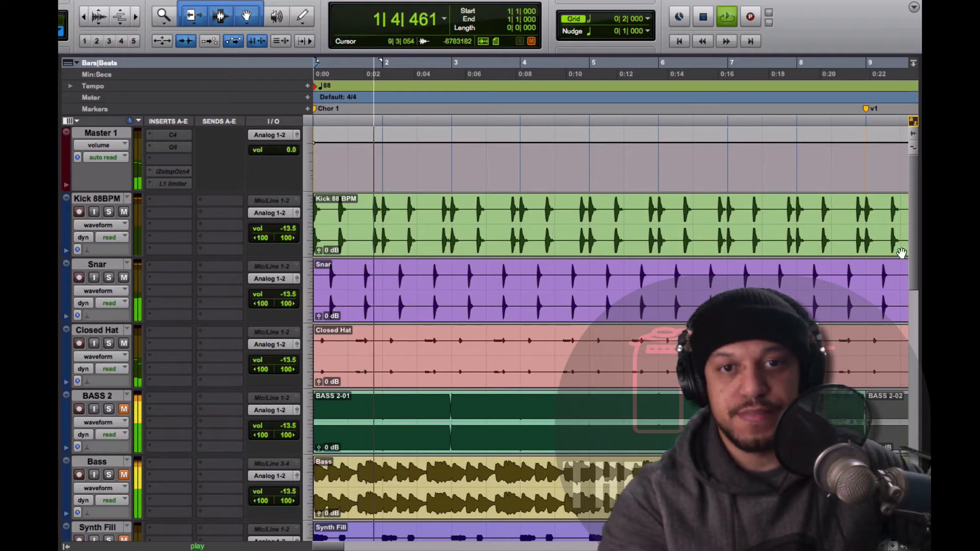
scroll(916, 222, "down", 1)
scroll(916, 222, "down", 5)
scroll(842, 199, "up", 3)
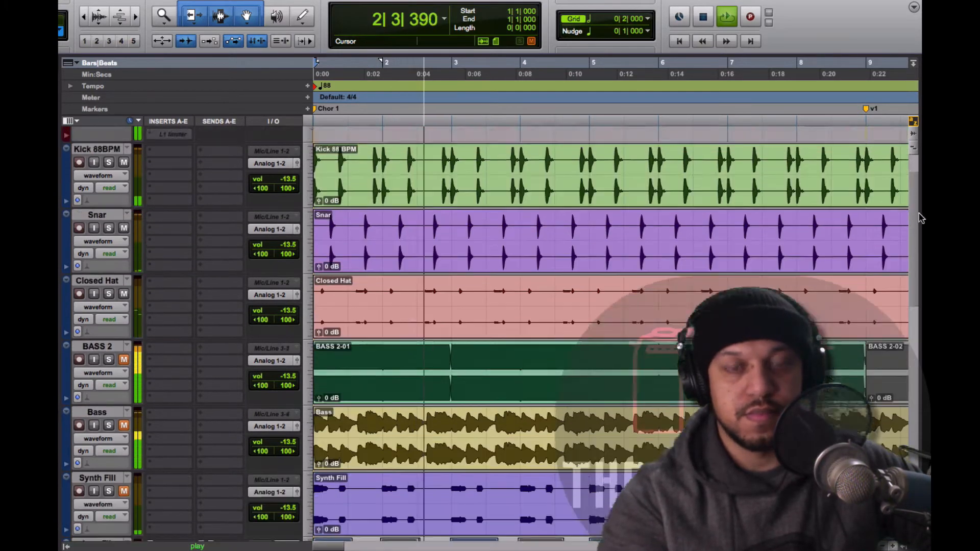
scroll(796, 182, "up", 5)
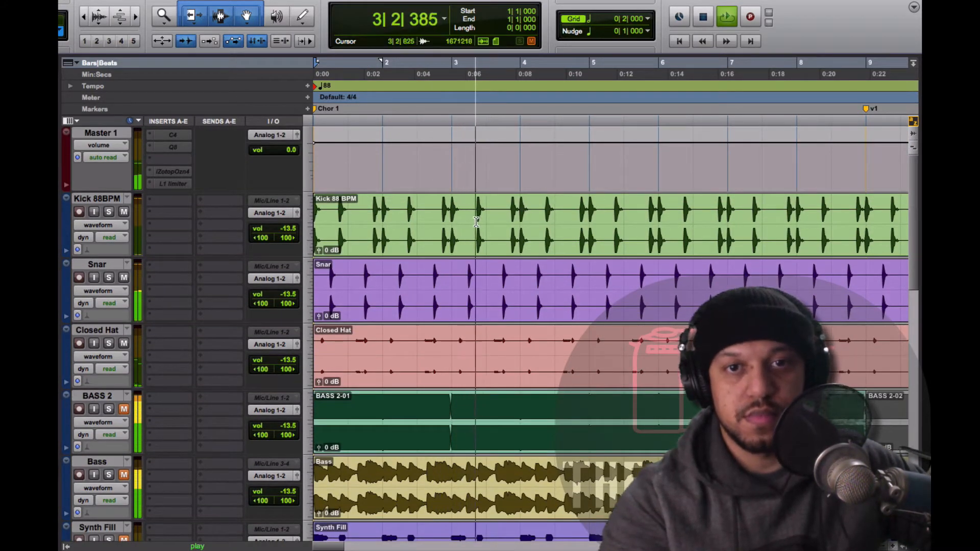
key("space")
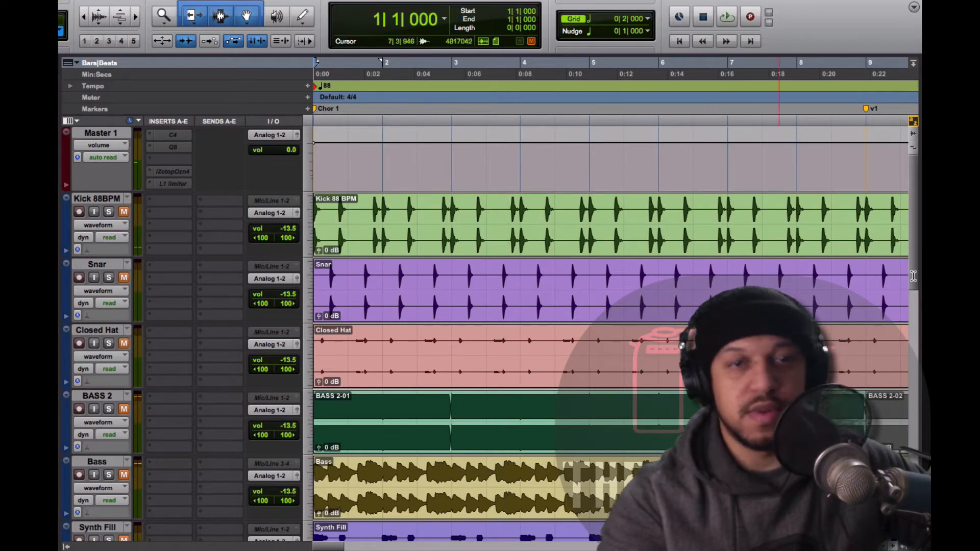
scroll(913, 275, "down", 5)
scroll(913, 276, "down", 4)
scroll(913, 275, "down", 4)
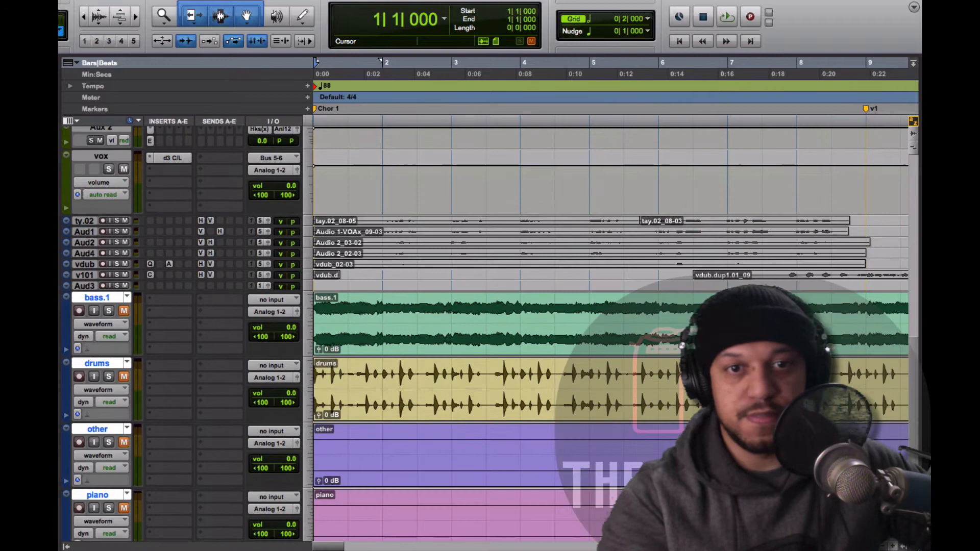
scroll(885, 276, "down", 3)
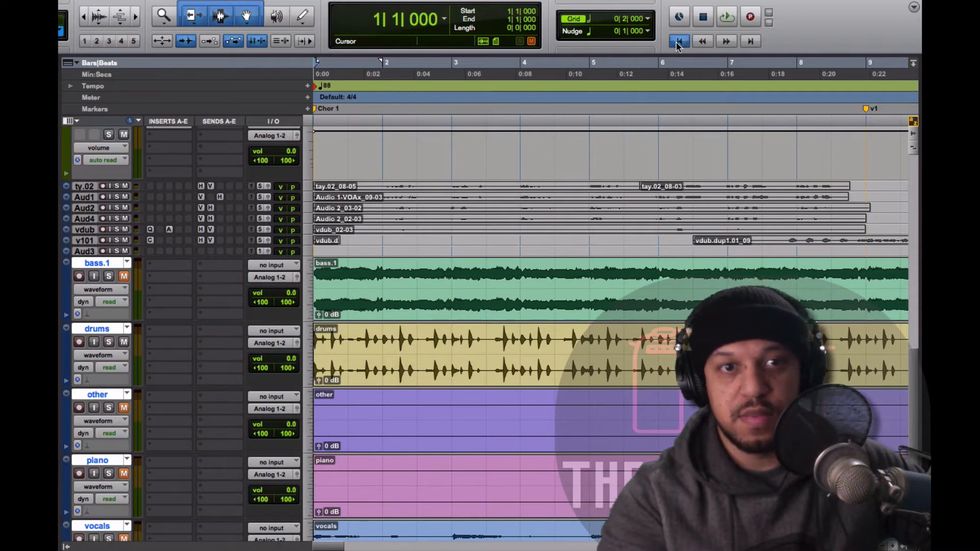
Play the separated stems from the top of the session, stop, and start the beat again.
key("space")
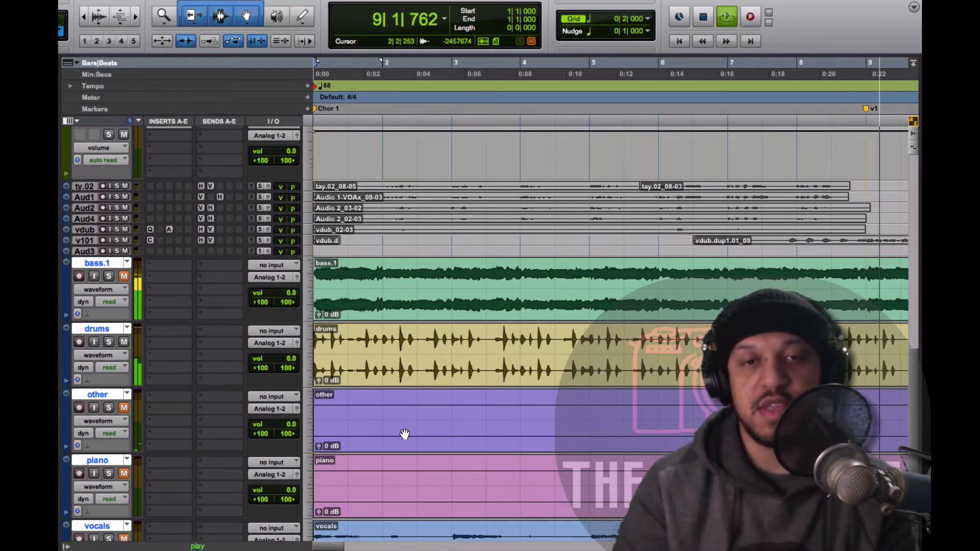
key("space")
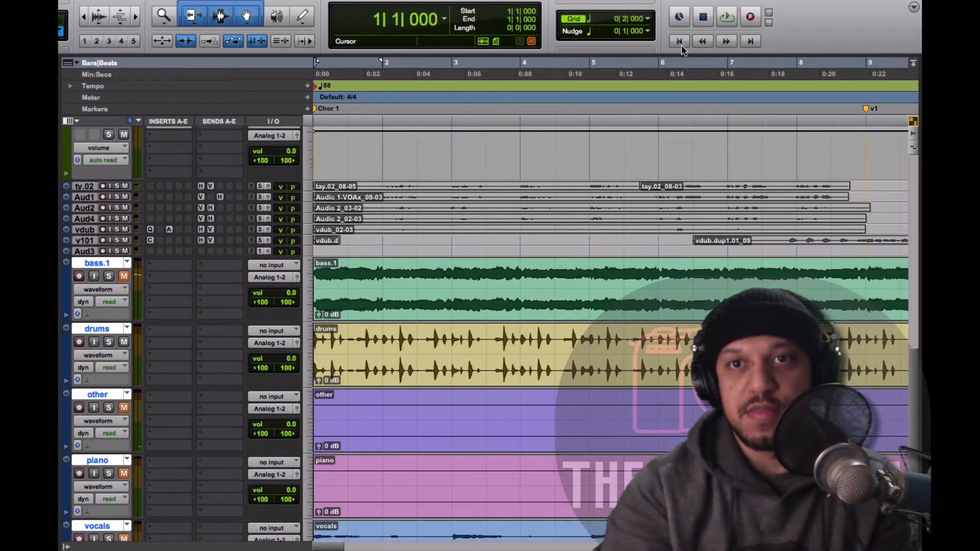
key("space")
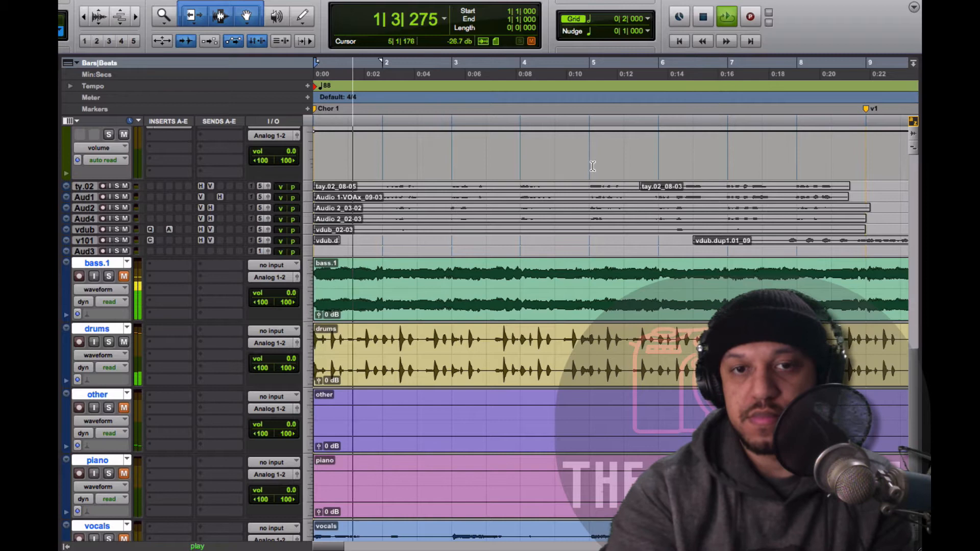
Zoom in and audition single drum hits from the drums stem in bar 1, starting around 1|2|013.
key("space")
left_click_drag(348, 340, 381, 341)
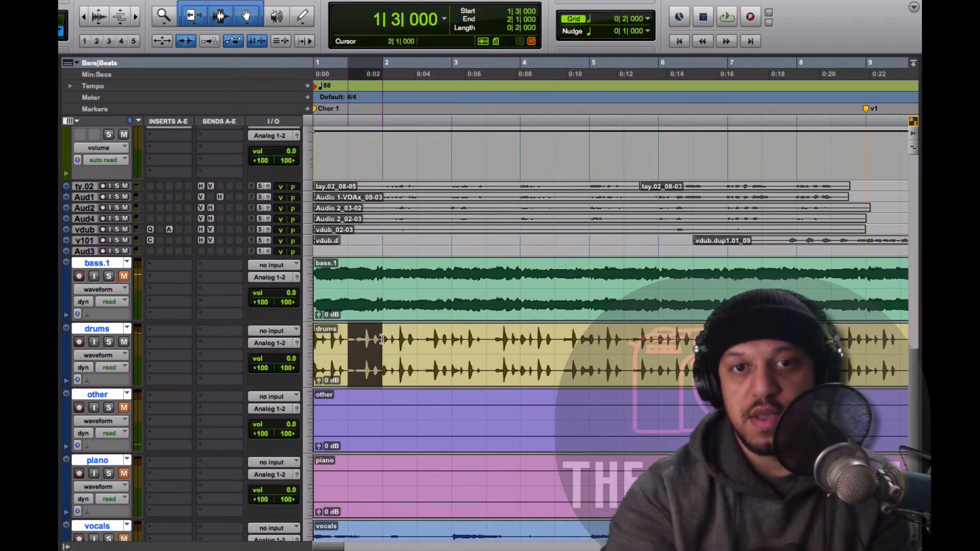
left_click(132, 12)
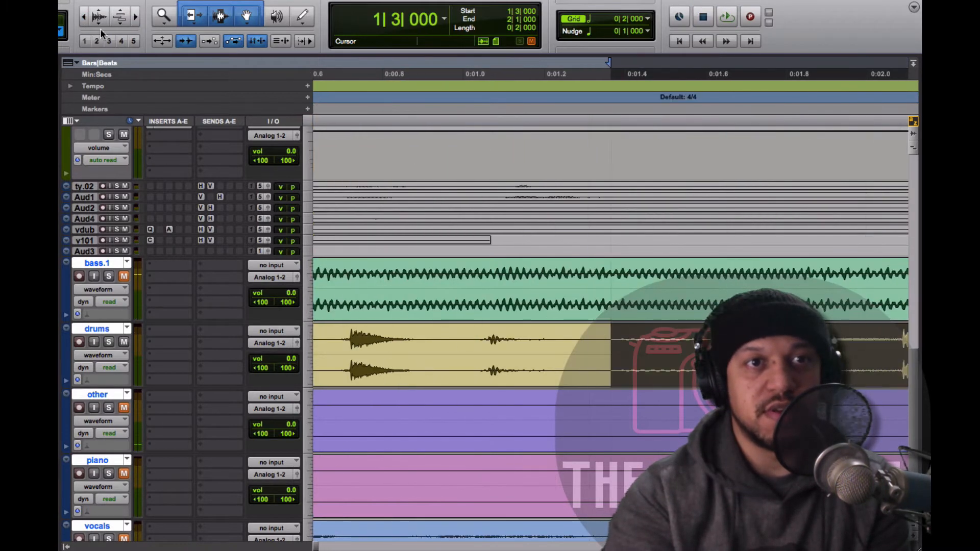
left_click_drag(588, 352, 874, 341)
key("space")
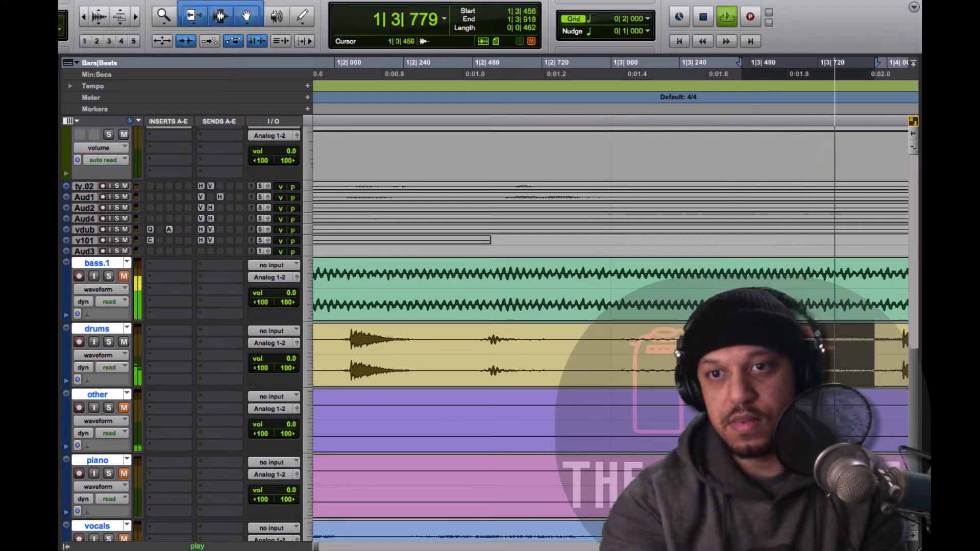
left_click(338, 339)
key("space")
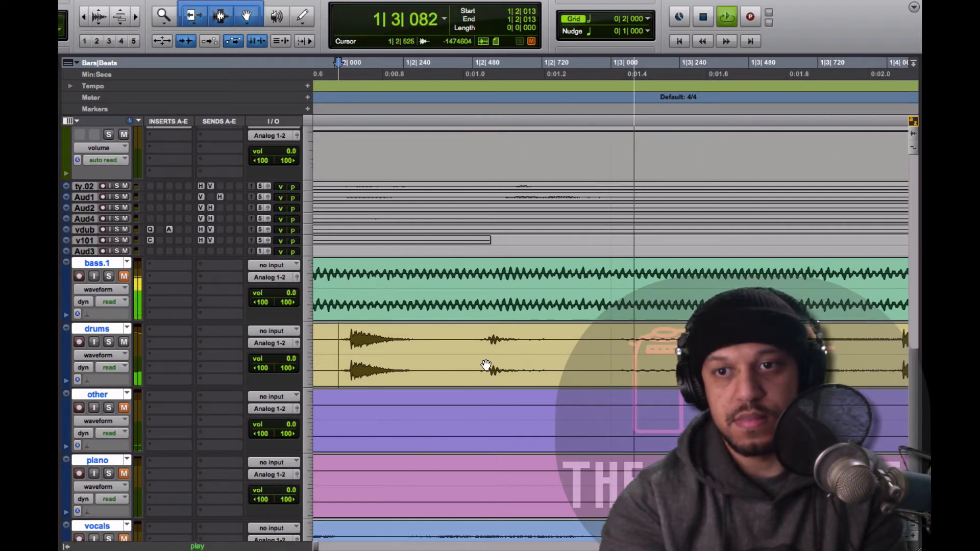
key("space")
left_click_drag(794, 341, 843, 341)
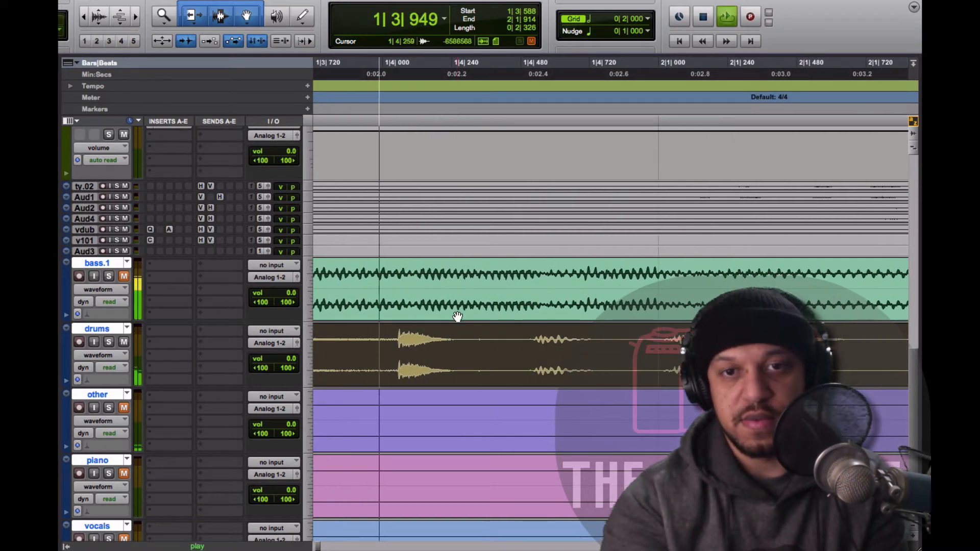
Undo the accidental bass clip move and audition another drum hit in beat 4.
mouse_move(457, 316)
left_mouse_down()
mouse_move(525, 326)
mouse_move(445, 274)
left_mouse_up()
key("space")
mouse_move(530, 349)
left_mouse_down()
mouse_move(420, 348)
mouse_move(526, 337)
left_mouse_up()
key("space")
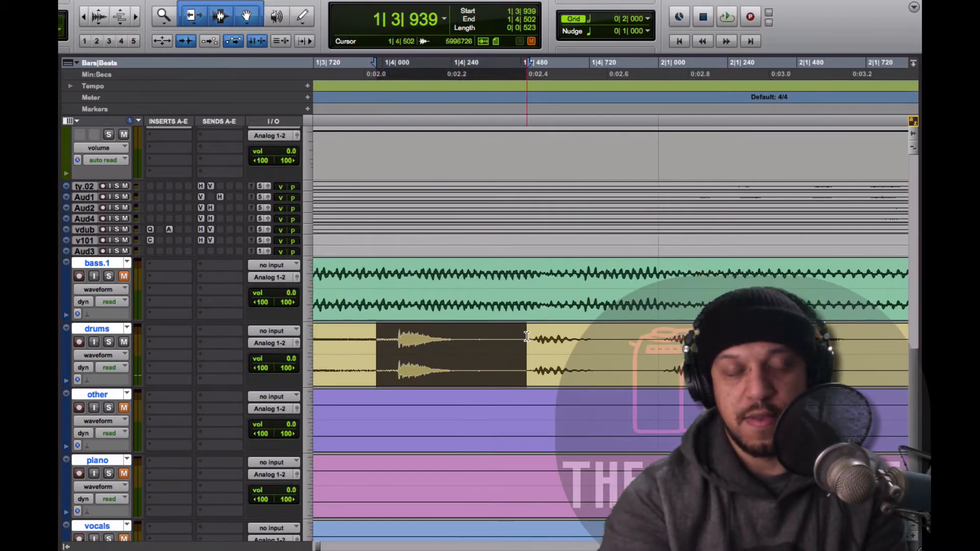
key("space")
key("space")
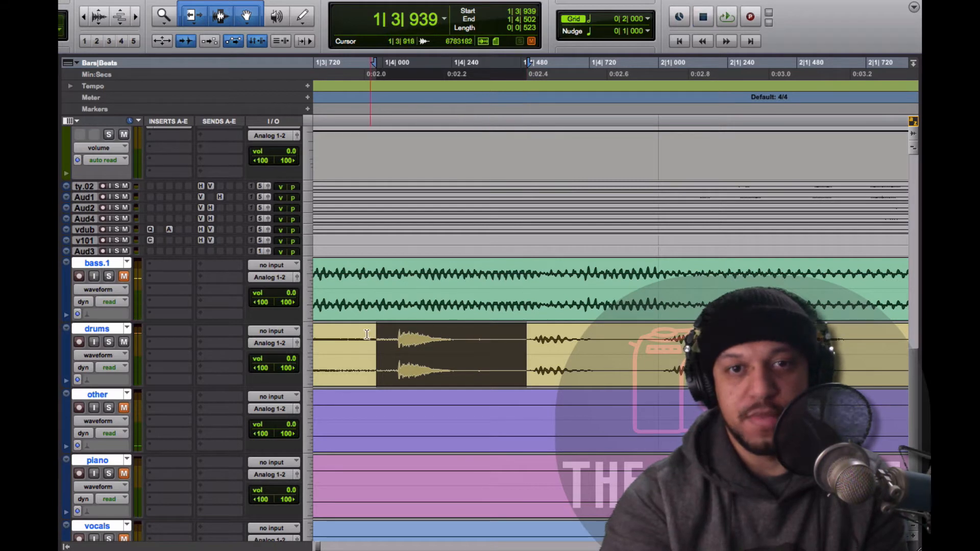
Play a longer drums slice from 1|3|769, then zoom back out to the full clips.
left_click_drag(328, 339, 634, 361)
key("space")
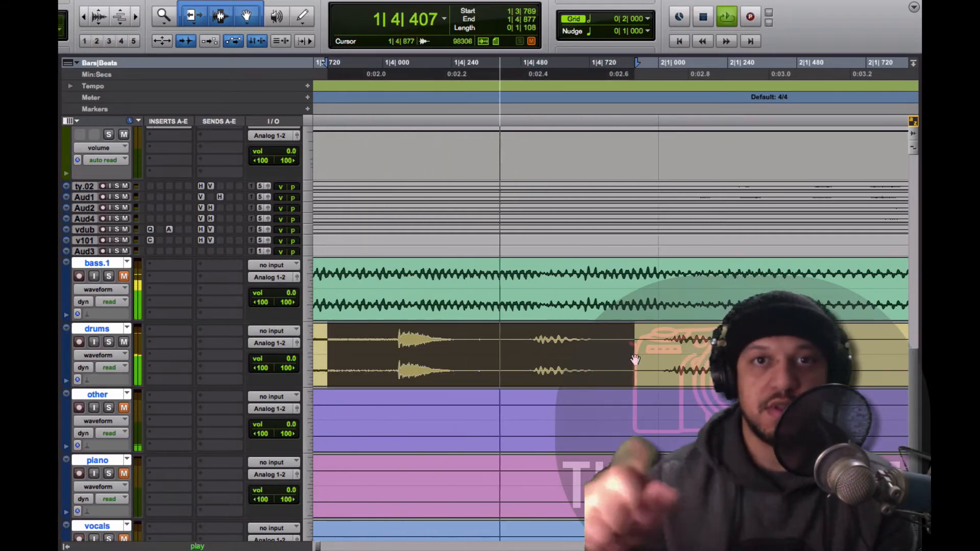
key("space")
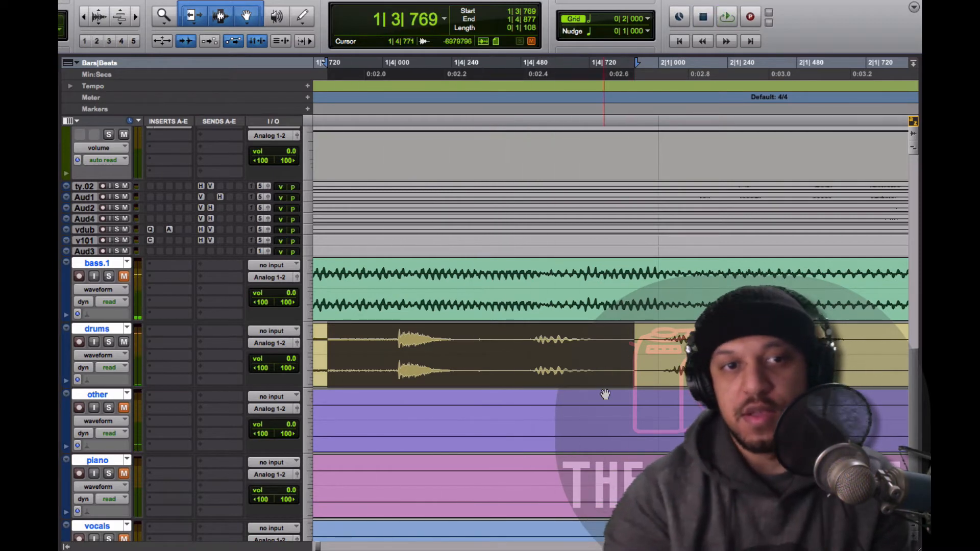
left_click(84, 17)
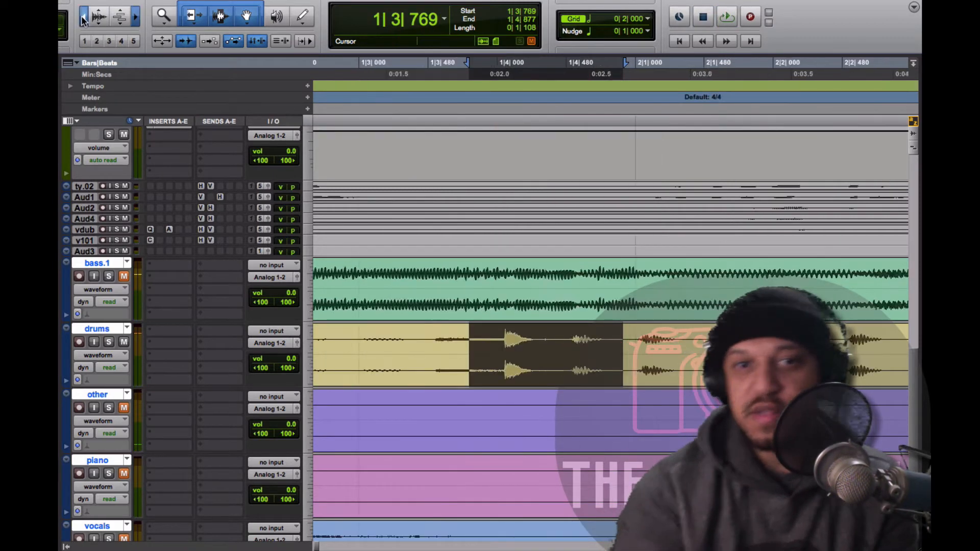
left_click(85, 18)
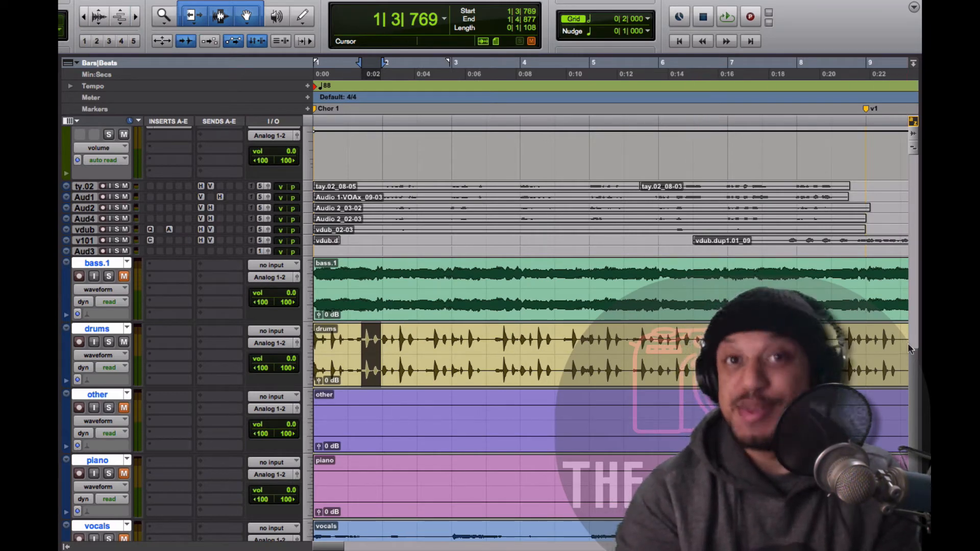
scroll(881, 352, "down", 1)
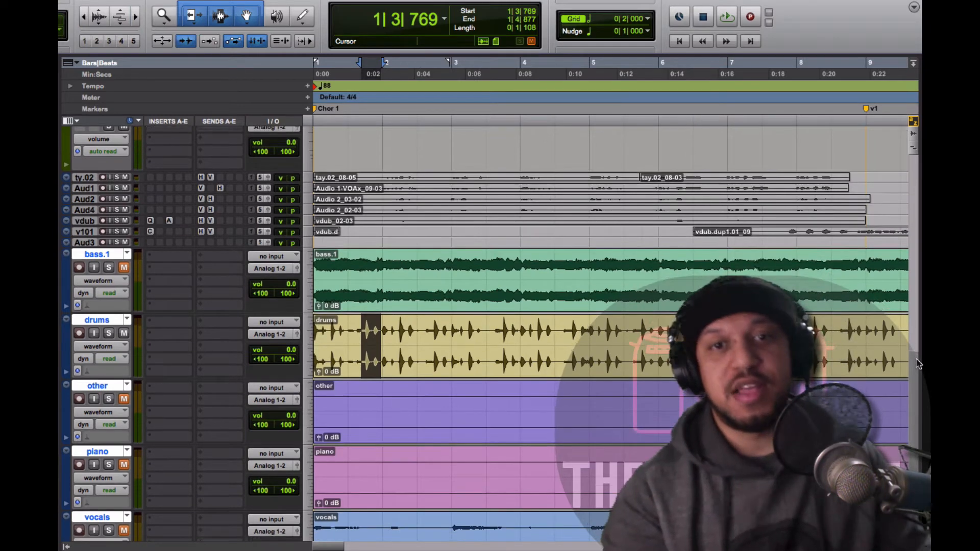
scroll(766, 321, "down", 1)
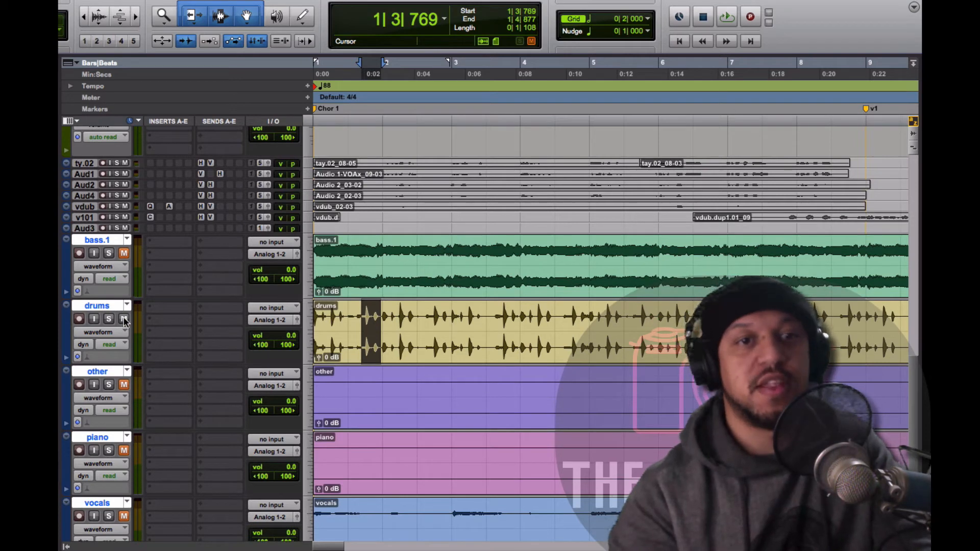
Zoom out to the whole arrangement, place playback around bar 17 in the originals and mute the other stem.
left_click(86, 16)
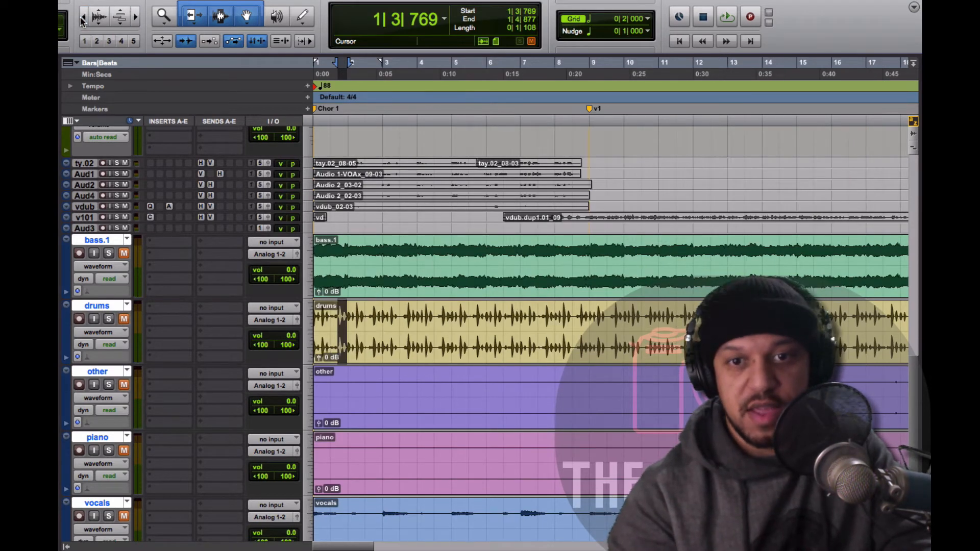
left_click(83, 21)
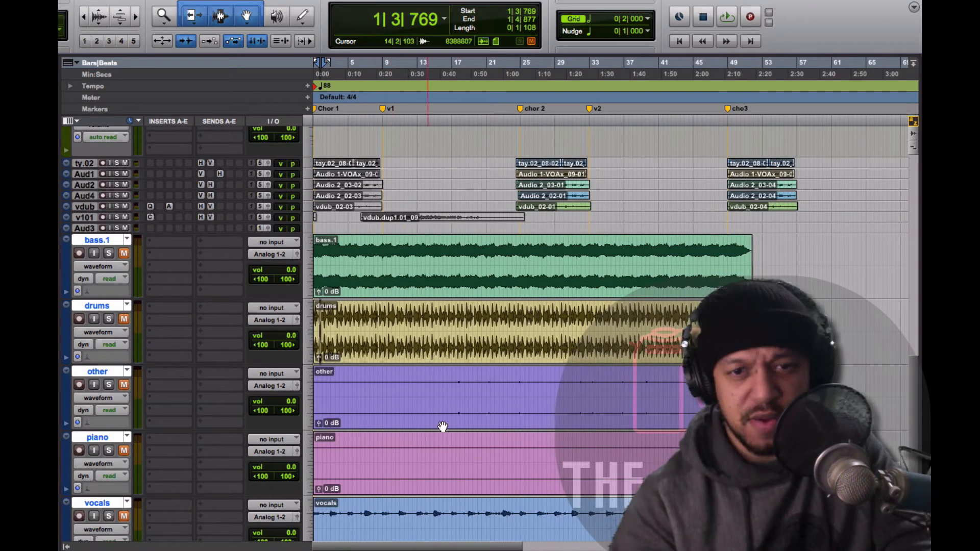
left_click(453, 387)
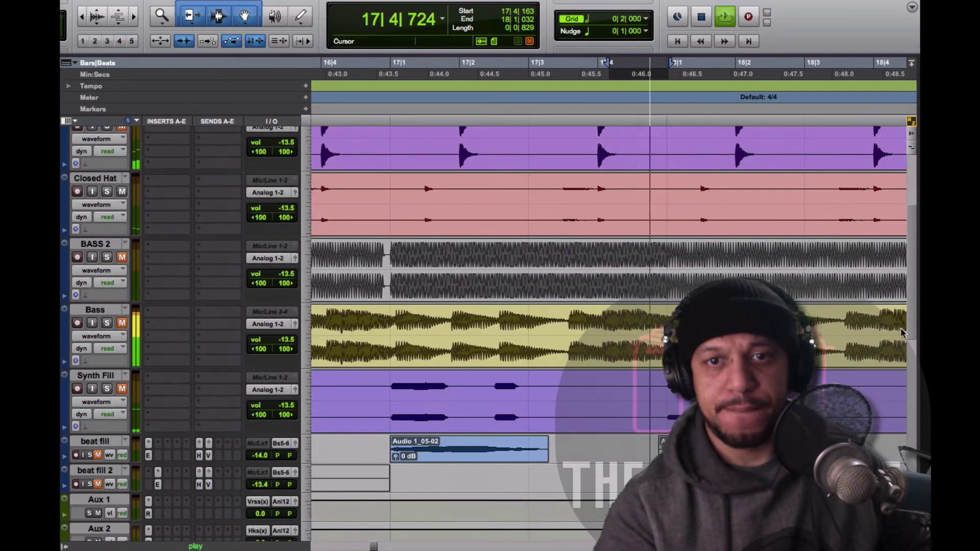
scroll(647, 370, "up", 2)
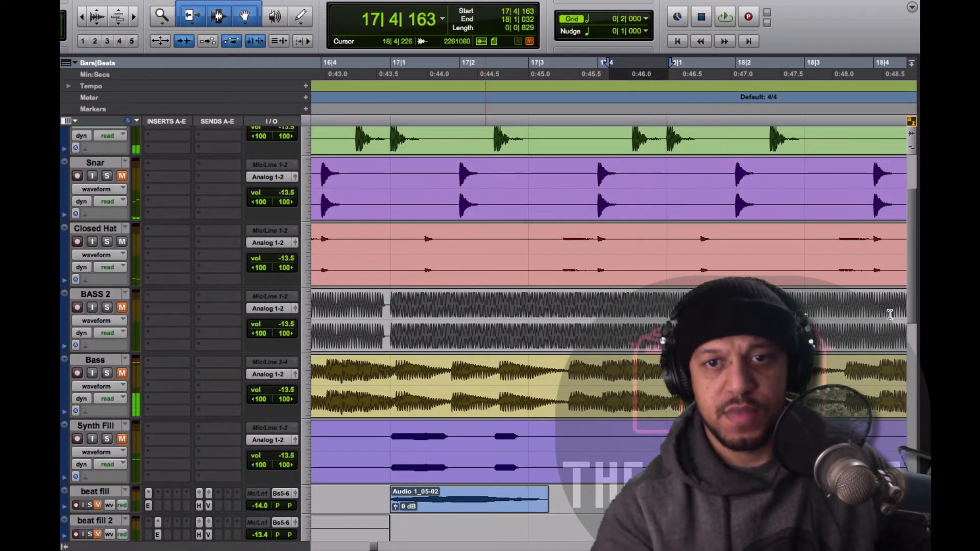
left_click(567, 305)
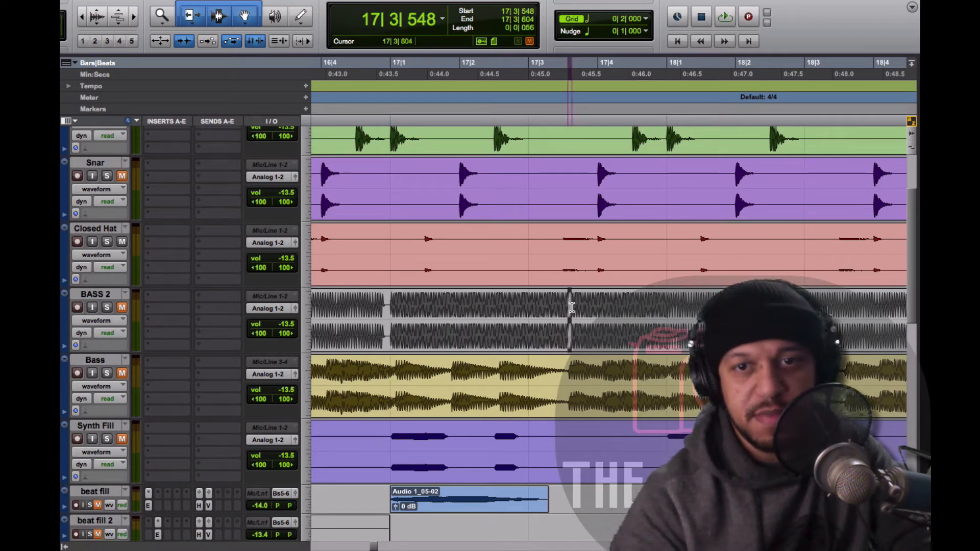
scroll(918, 313, "down", 3)
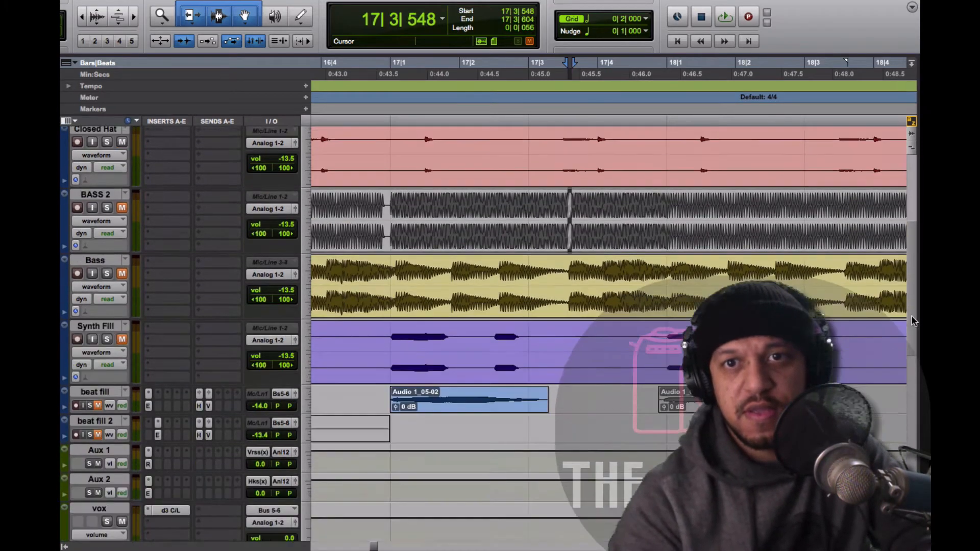
scroll(910, 276, "up", 5)
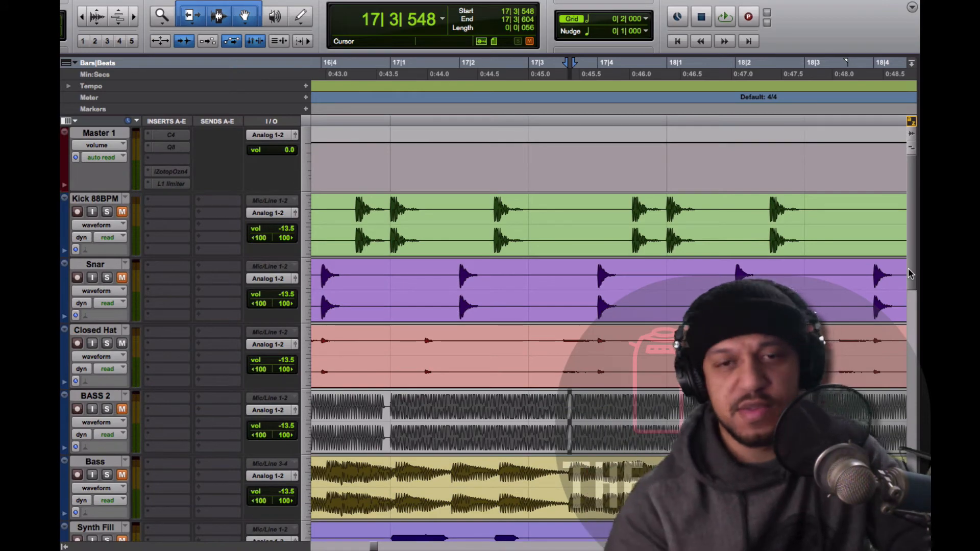
scroll(912, 226, "down", 5)
scroll(882, 373, "down", 3)
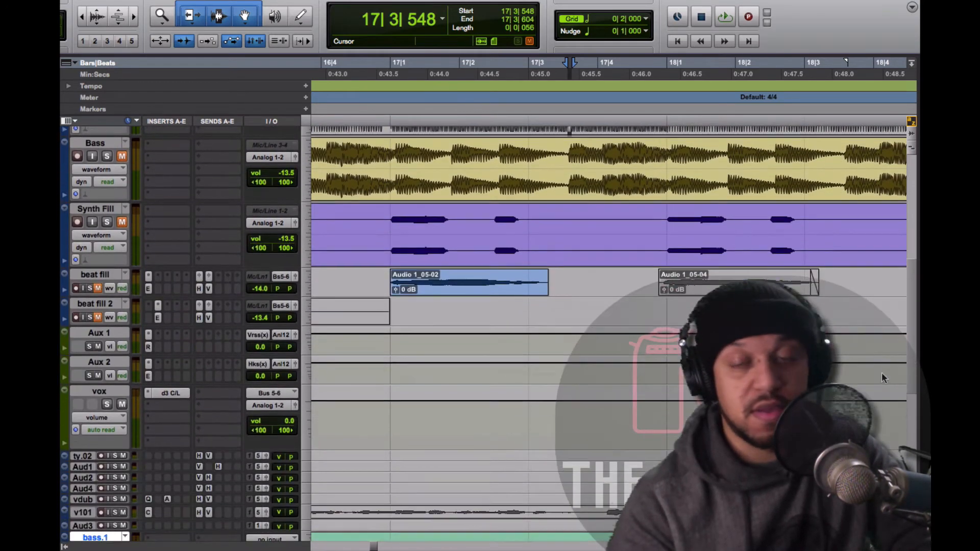
scroll(881, 372, "down", 5)
scroll(882, 372, "down", 3)
scroll(222, 351, "down", 3)
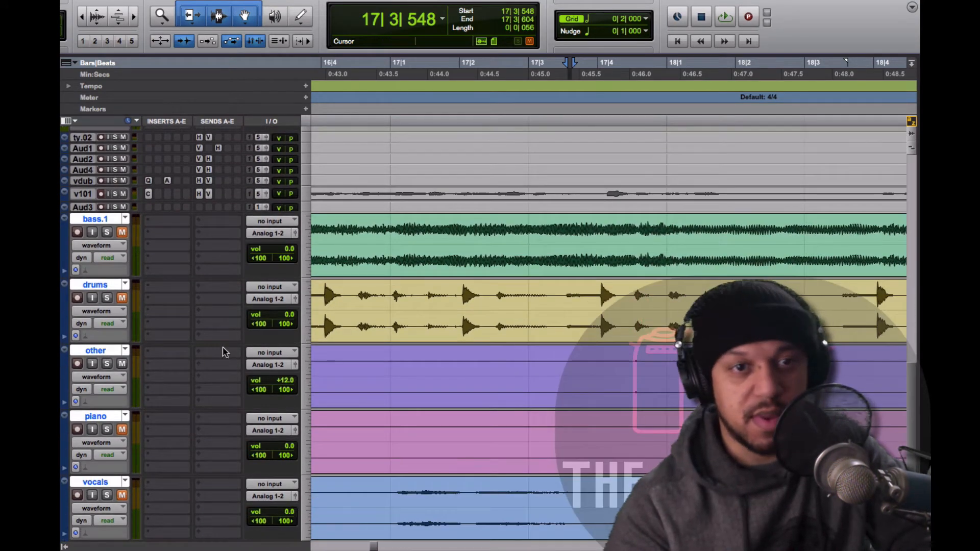
left_click(123, 365)
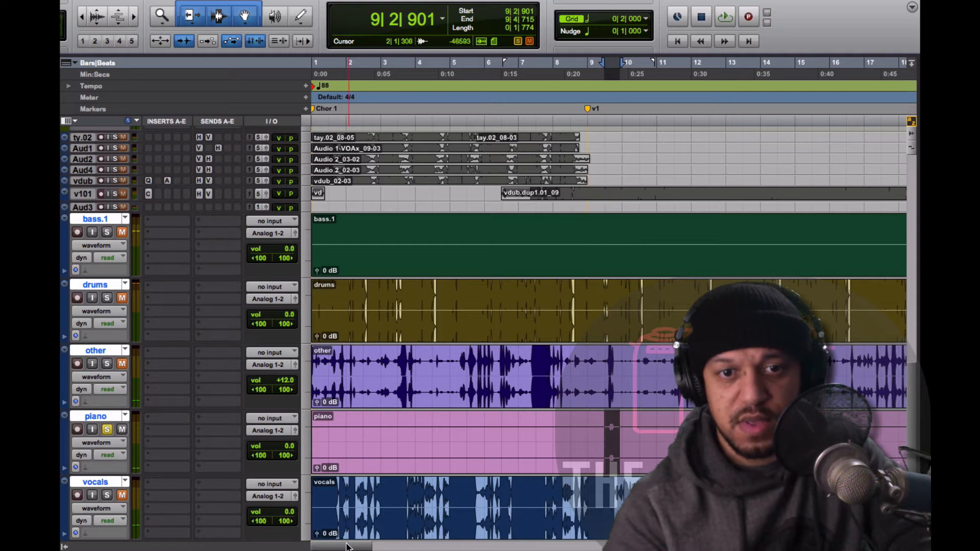
left_click_drag(345, 547, 413, 547)
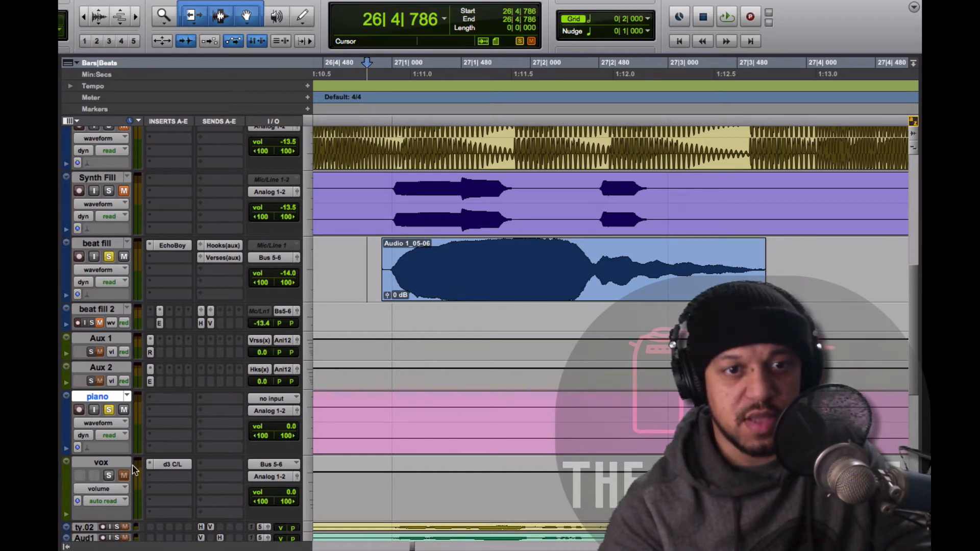
Solo and play the vox track, unsolo beat fill, and zoom out to bars 23–31.
left_click(108, 477)
key("space")
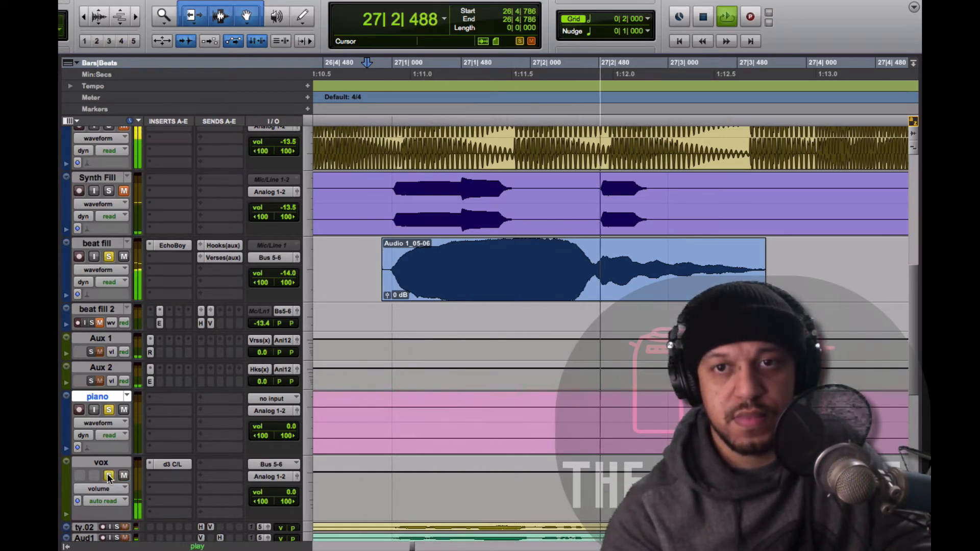
key("space")
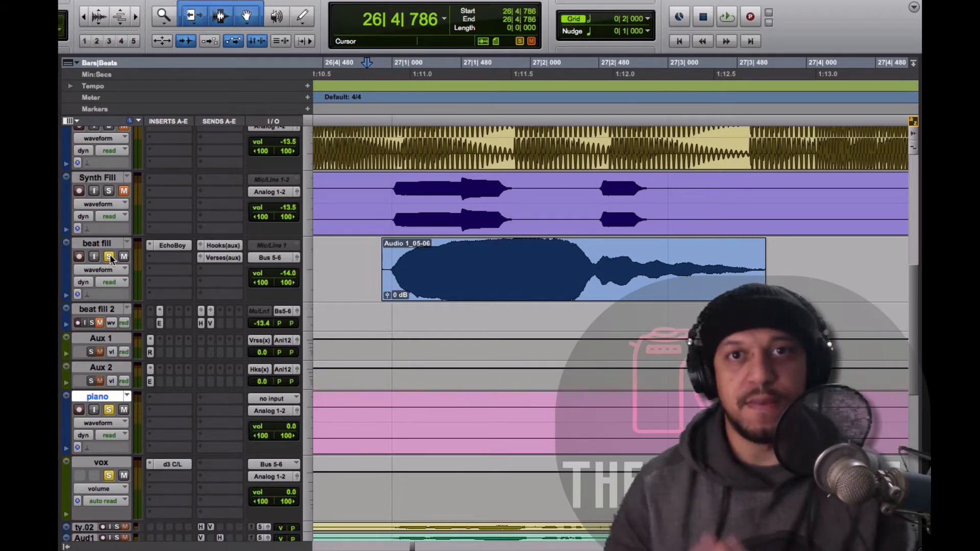
left_click(109, 256)
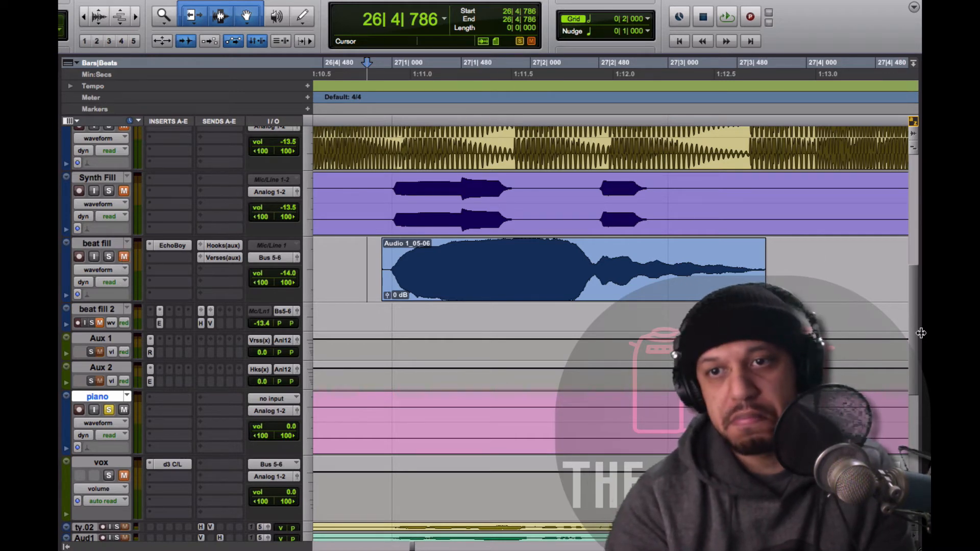
left_click(97, 17)
scroll(911, 393, "down", 3)
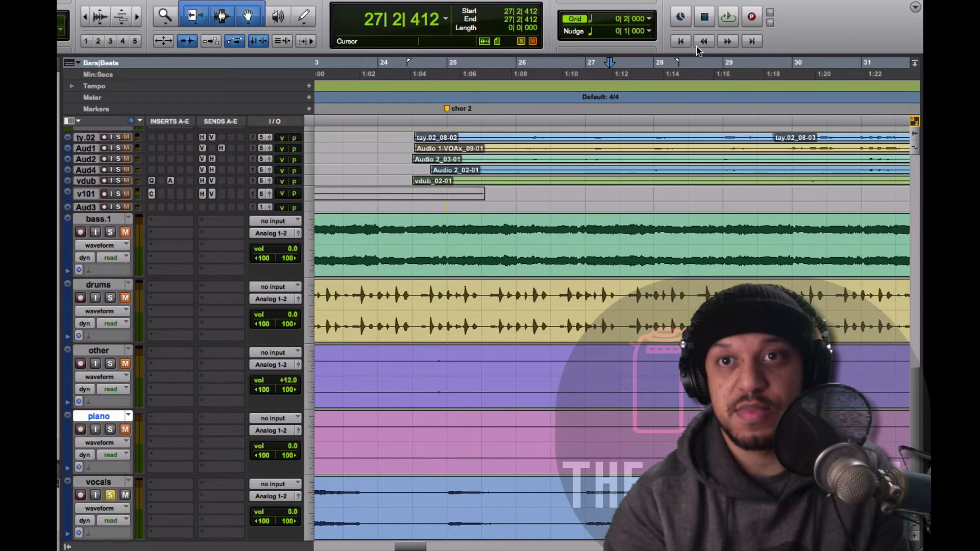
From the session start, play the original beat tracks and then the separated stems.
left_click(681, 42)
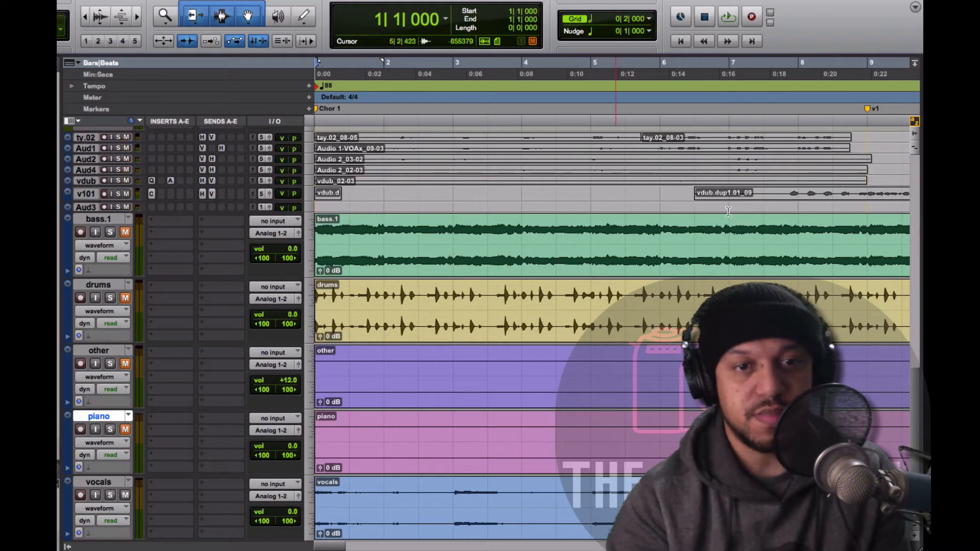
left_click_drag(913, 389, 905, 255)
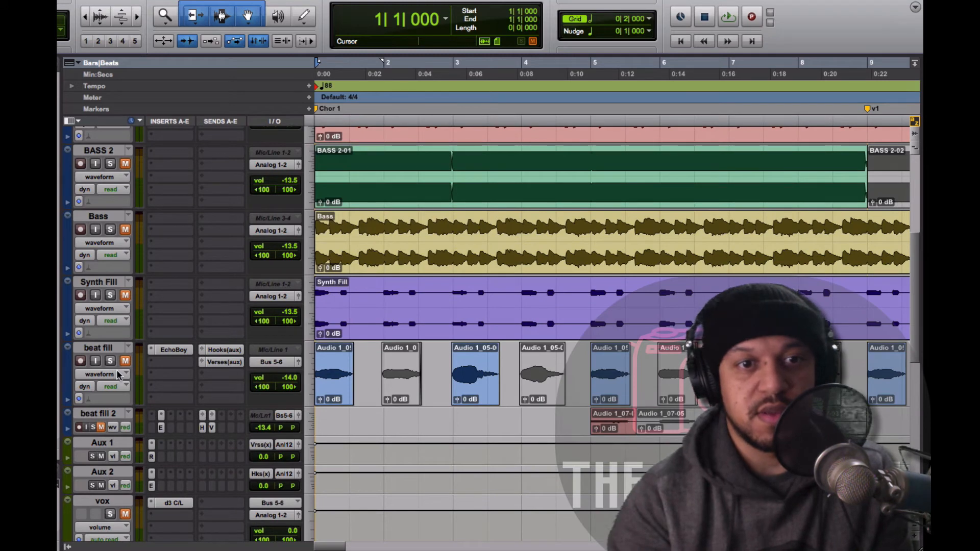
key("space")
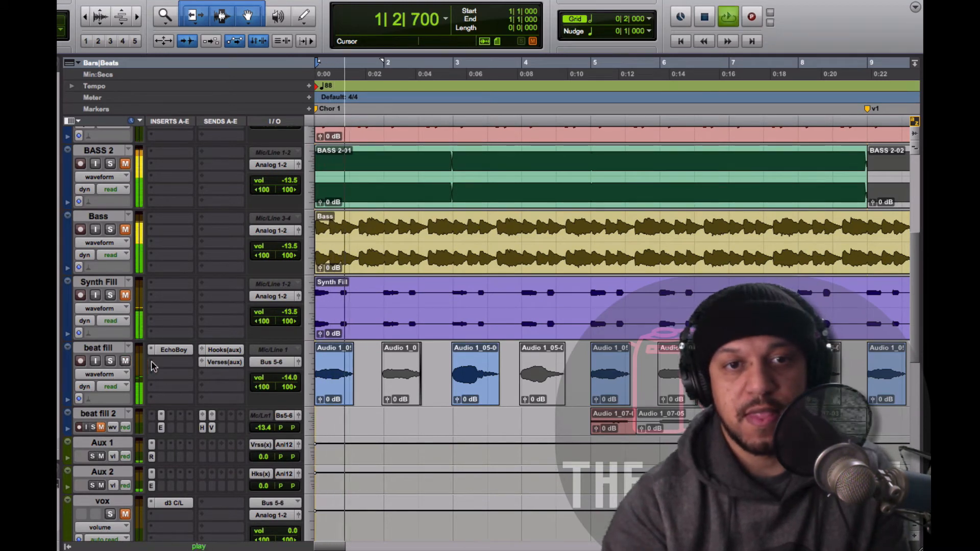
mouse_move(916, 254)
left_mouse_down()
mouse_move(917, 336)
mouse_move(921, 265)
left_mouse_up()
key("space")
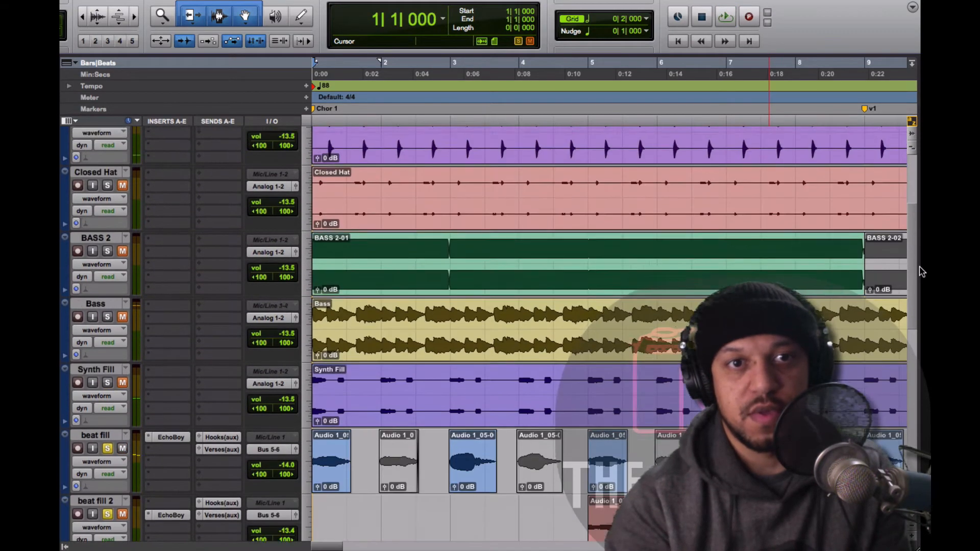
scroll(921, 266, "up", 5)
scroll(894, 348, "down", 10)
scroll(894, 345, "up", 1)
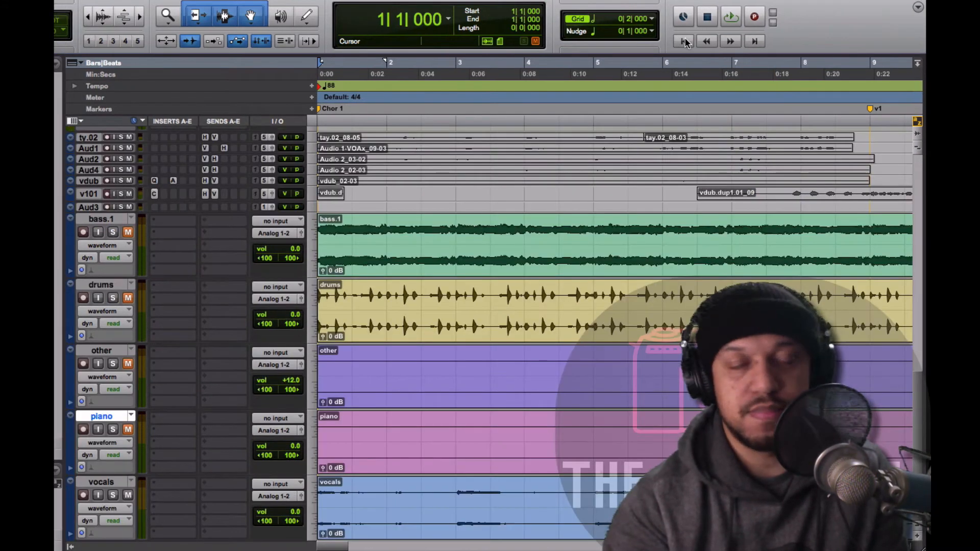
key("space")
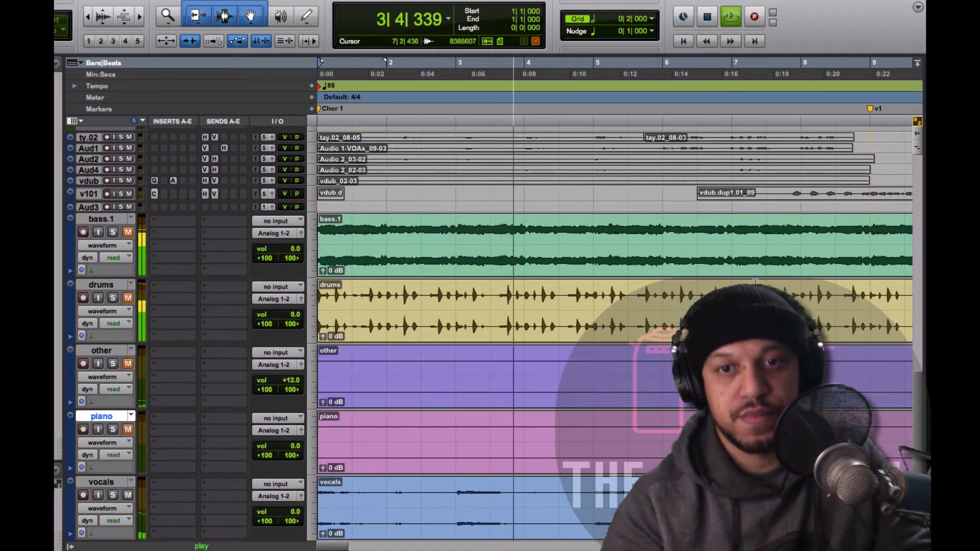
key("space")
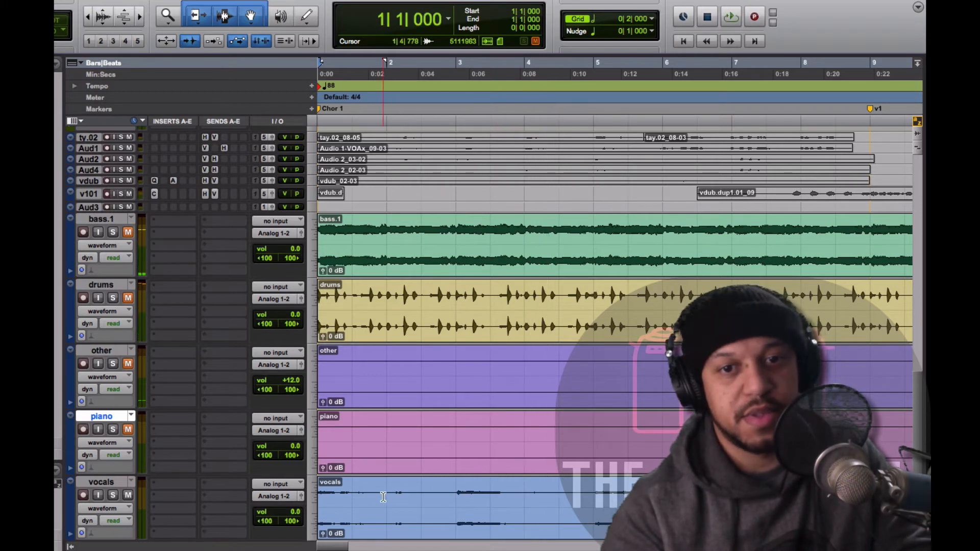
Enlarge the waveforms, zoom in on the opening bar and replay the stems from the start.
left_click_drag(387, 493, 449, 494)
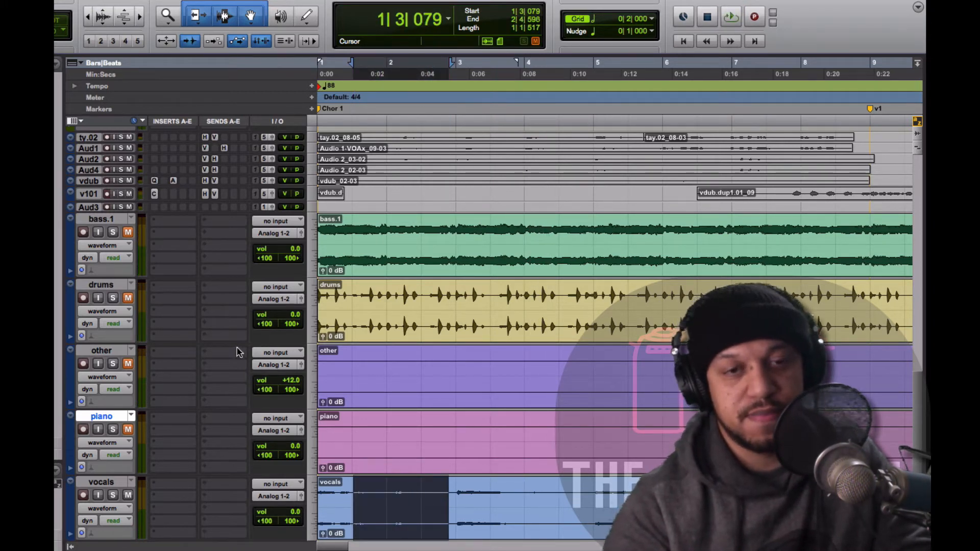
left_click(104, 13)
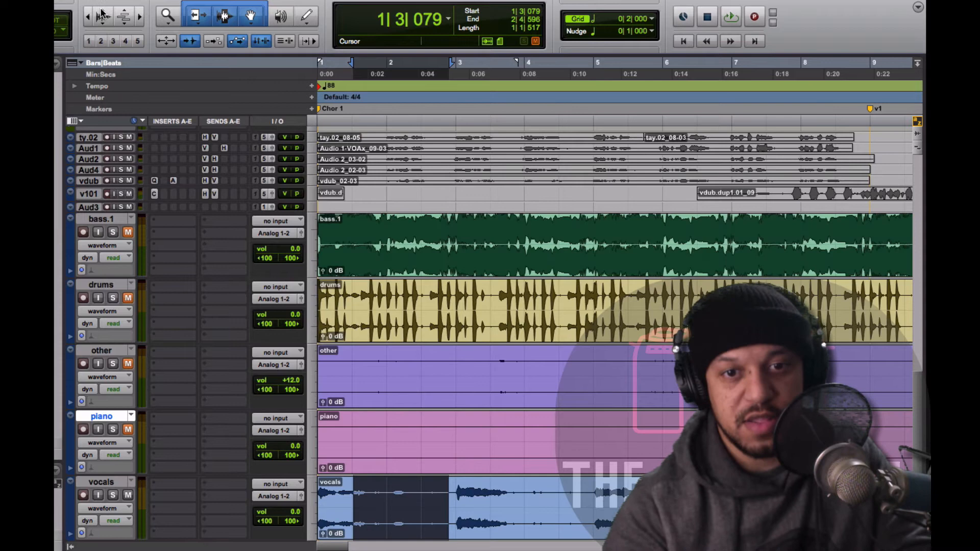
left_click(108, 16)
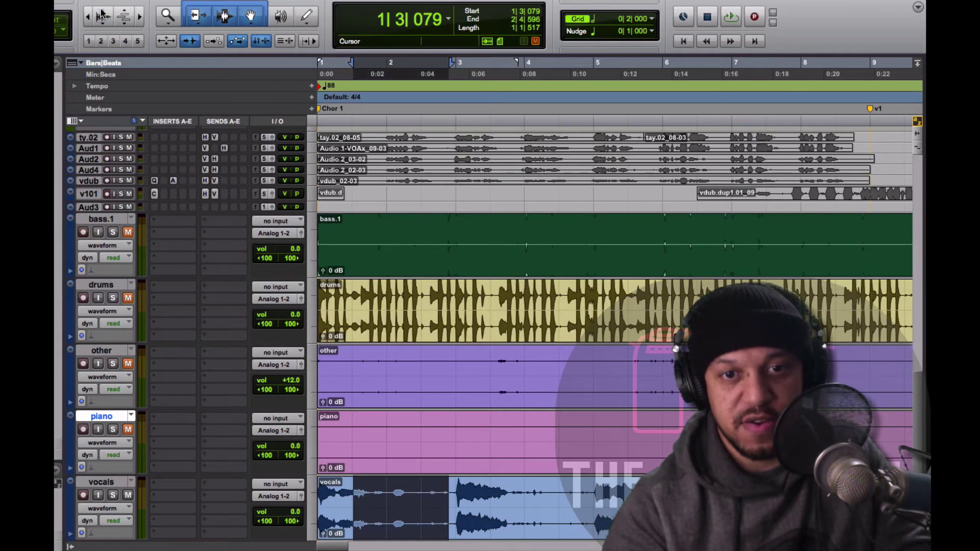
left_click(140, 18)
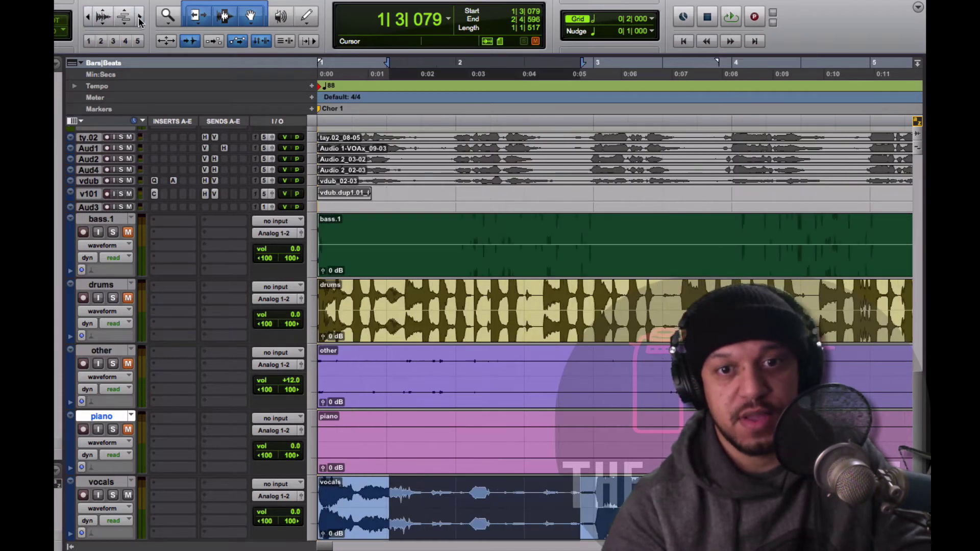
left_click(682, 40)
key("space")
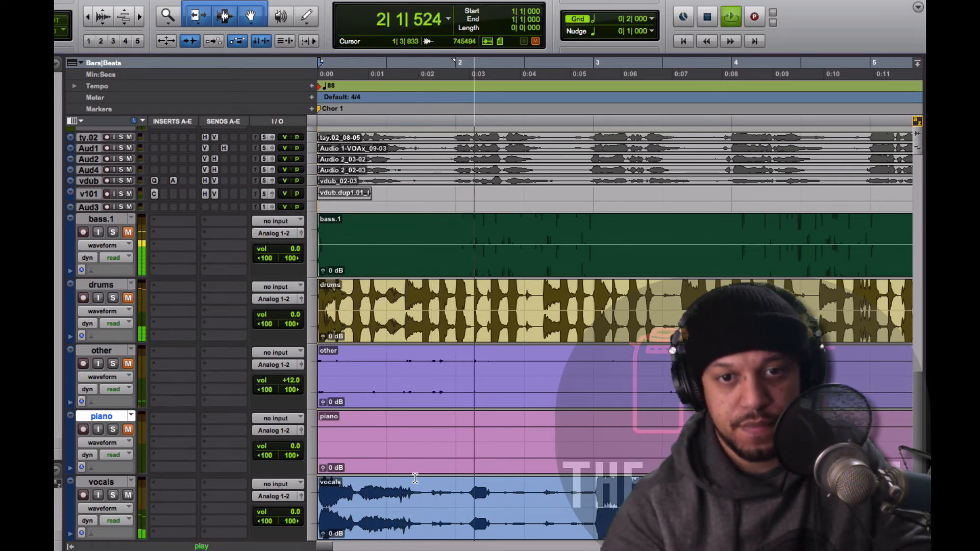
key("space")
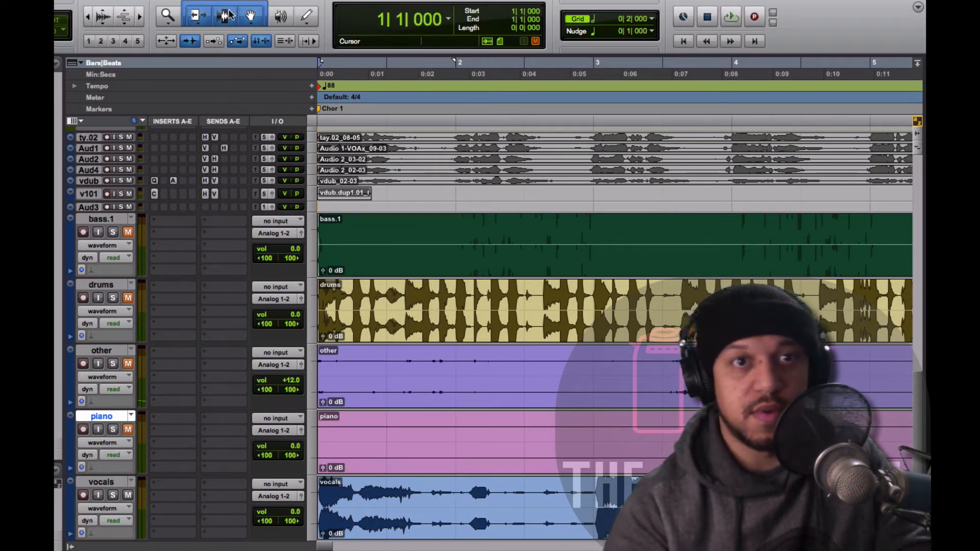
left_click(141, 17)
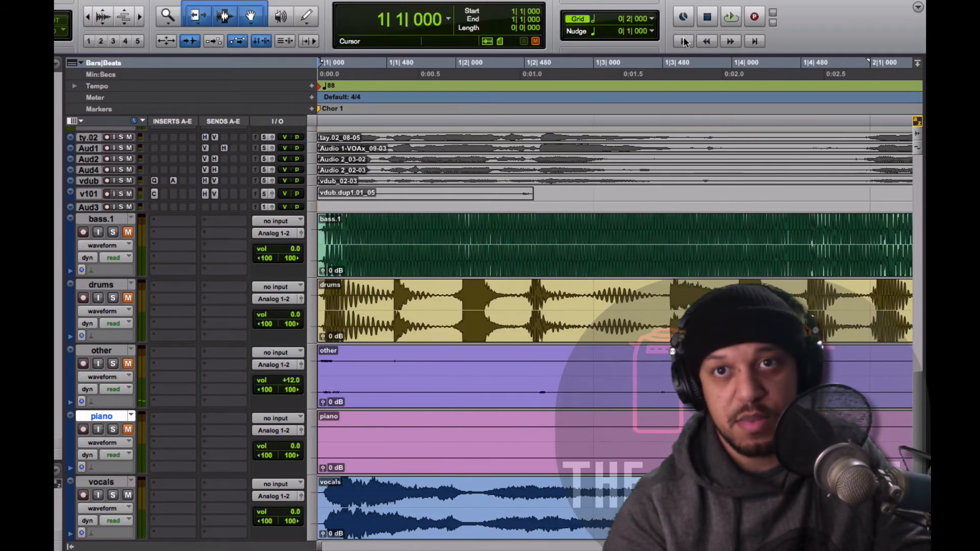
key("space")
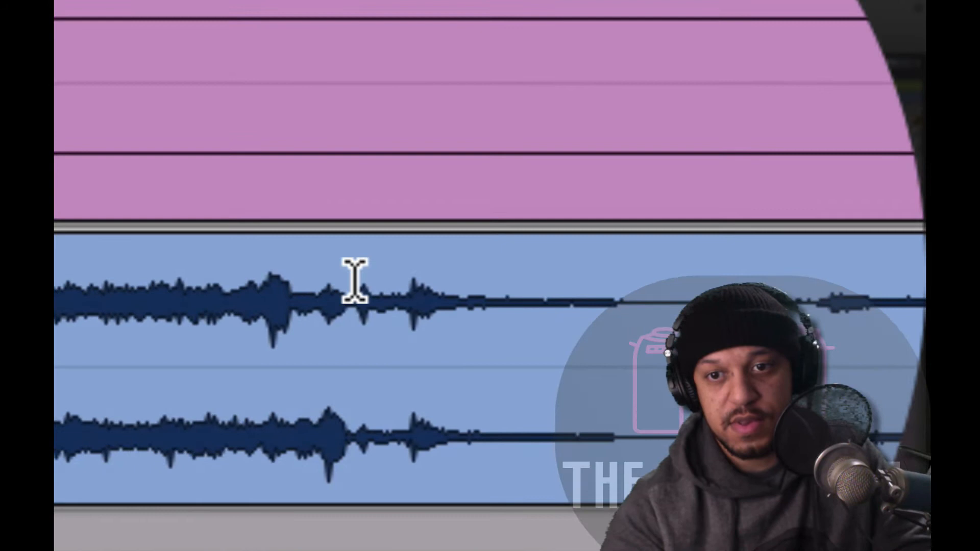
Select part of the vocals clip and audition it from points in bars 1 and 2.
left_click_drag(354, 277, 812, 280)
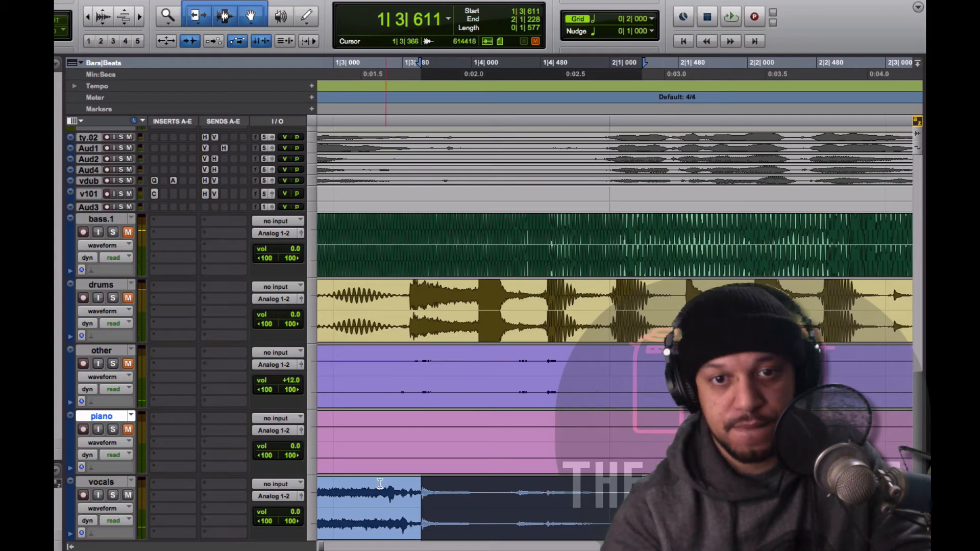
left_click(379, 484)
key("space")
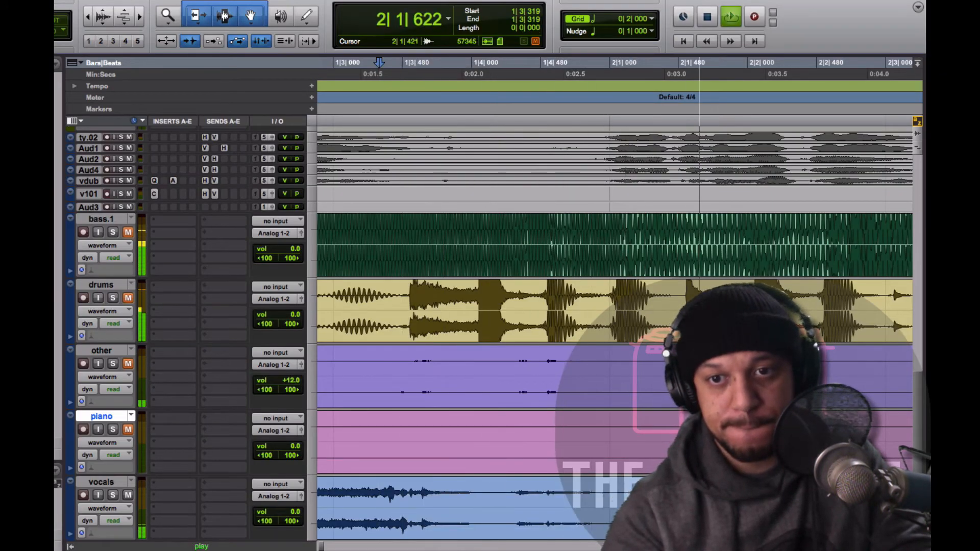
key("space")
key("space")
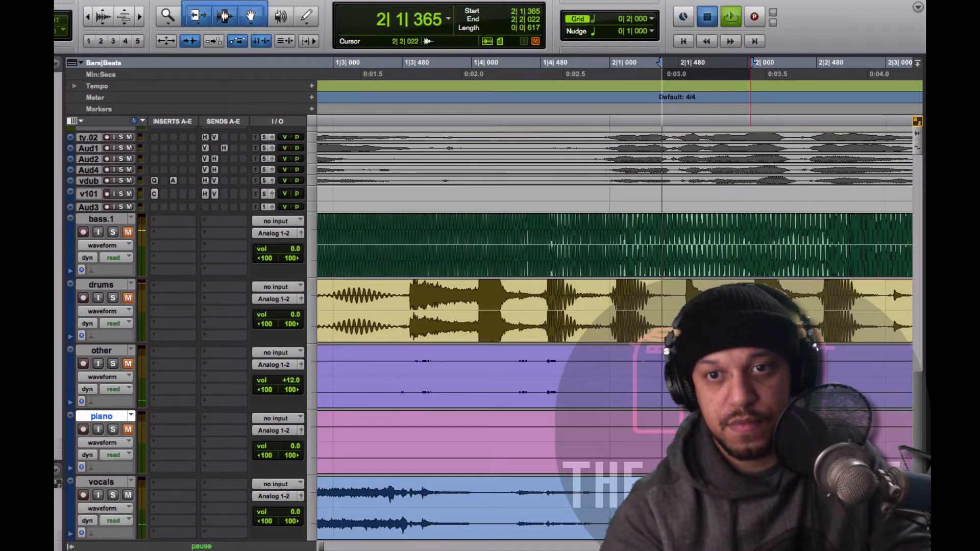
key("space")
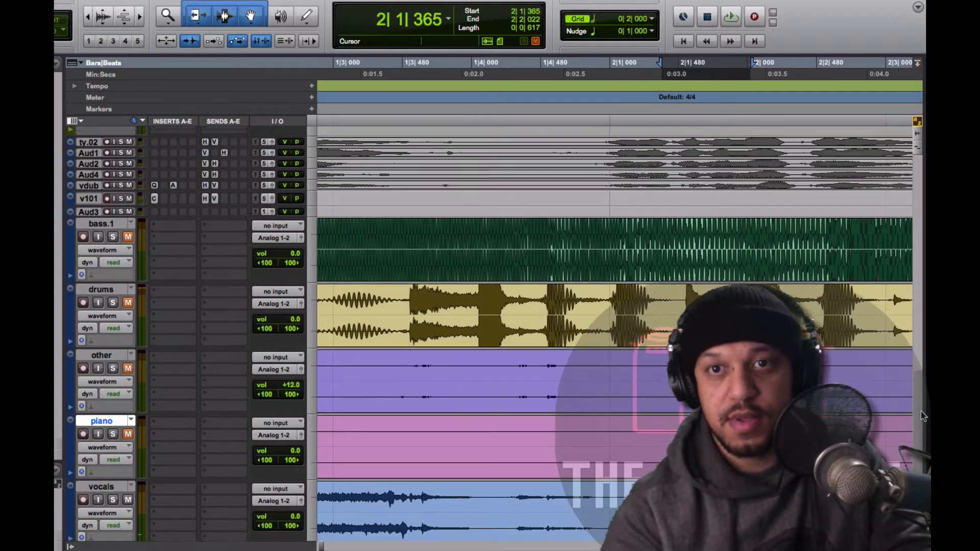
mouse_move(923, 436)
left_mouse_down()
mouse_move(918, 273)
mouse_move(919, 406)
left_mouse_up()
key("space")
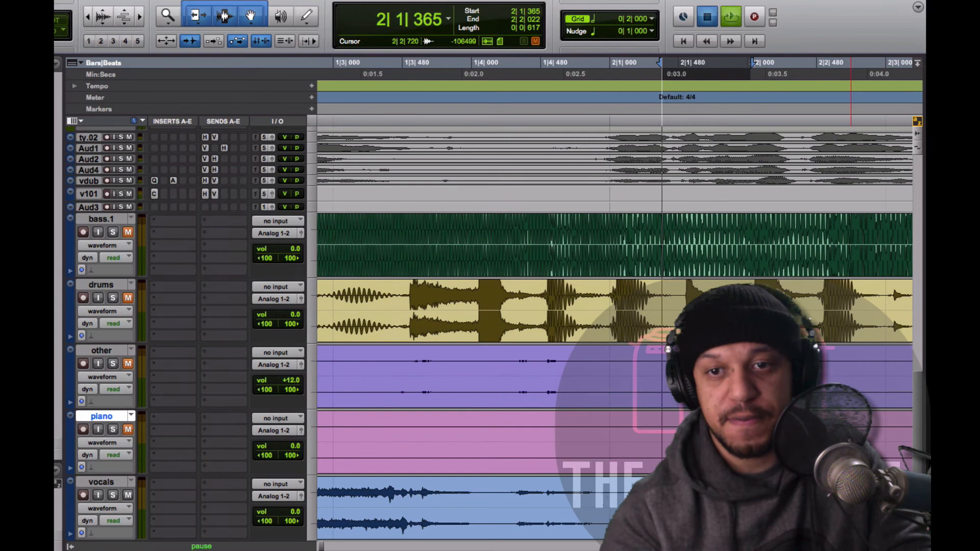
key("space")
Zoom out to about nine bars and play the stems from bar 3 on the vocals track.
left_click(89, 17)
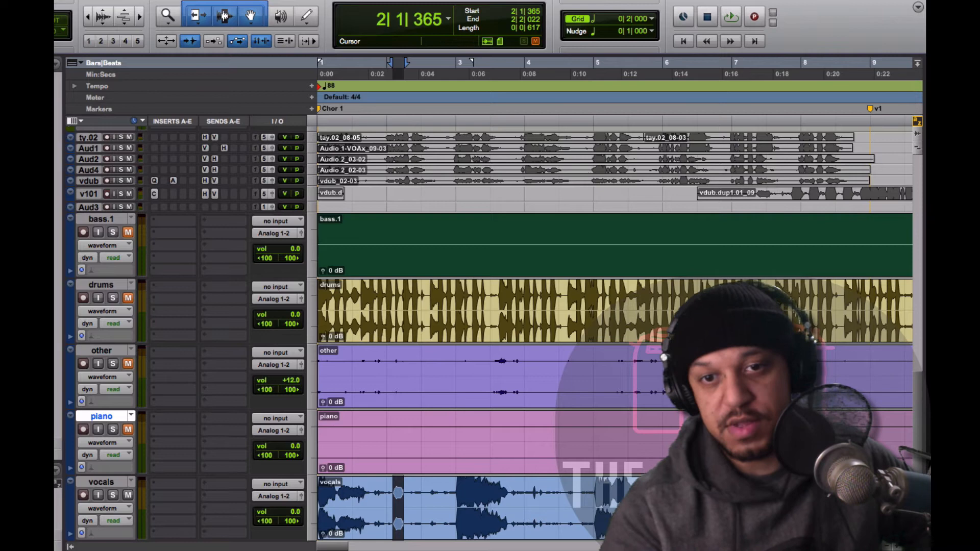
left_click(475, 484)
key("space")
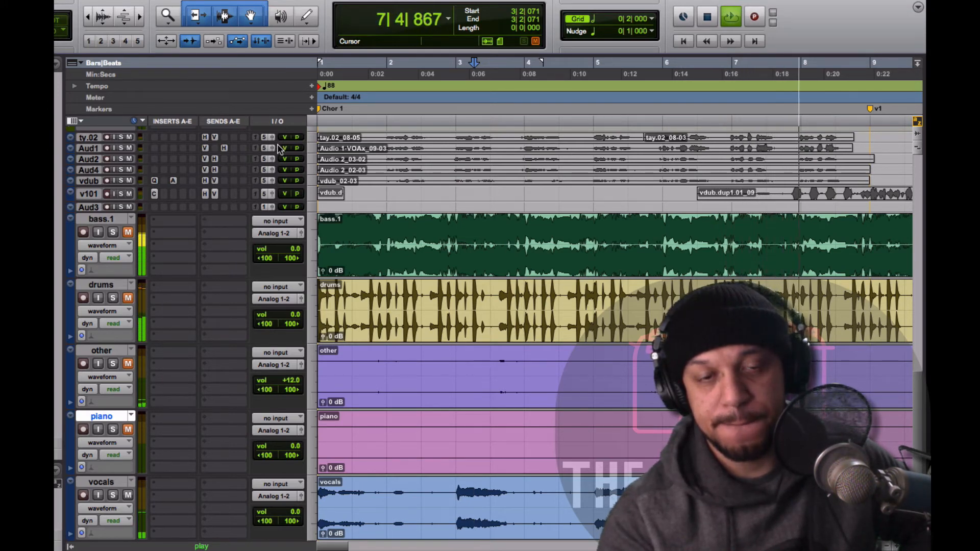
Separate a selected range of the vocals stem, then undo to rejoin it as one clip.
key("space")
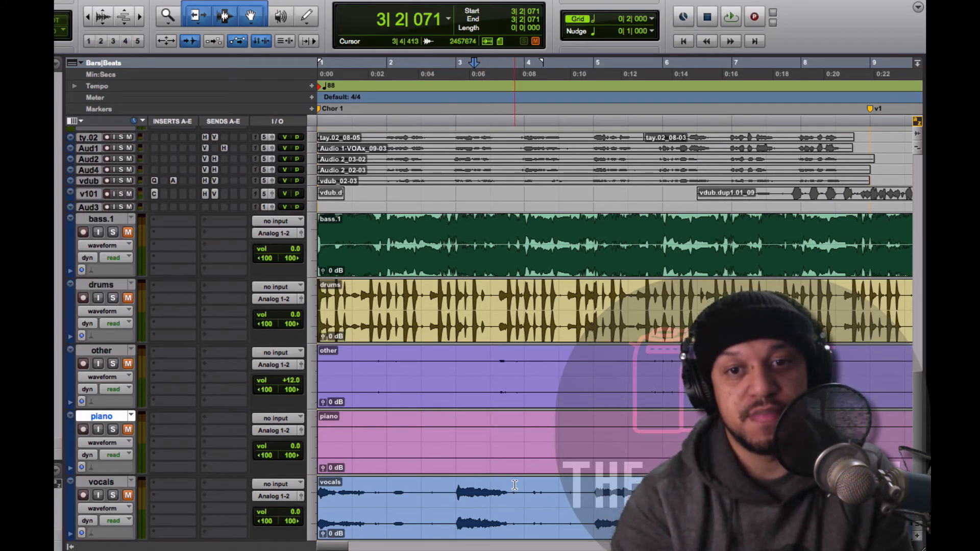
left_click_drag(512, 490, 590, 490)
key("ctrl+e")
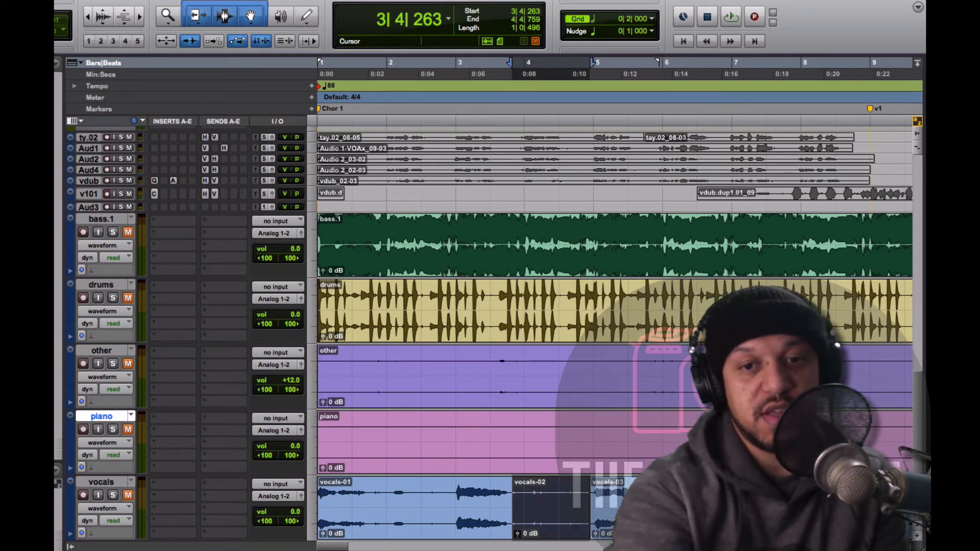
key("ctrl+z")
left_click(430, 496)
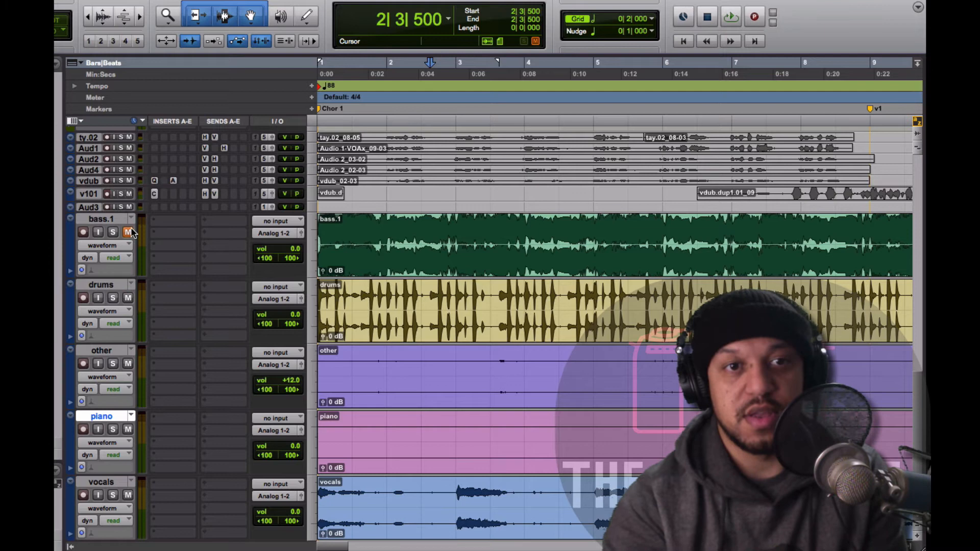
Zoom out to the whole song and play the stems from the beginning.
left_click(87, 18)
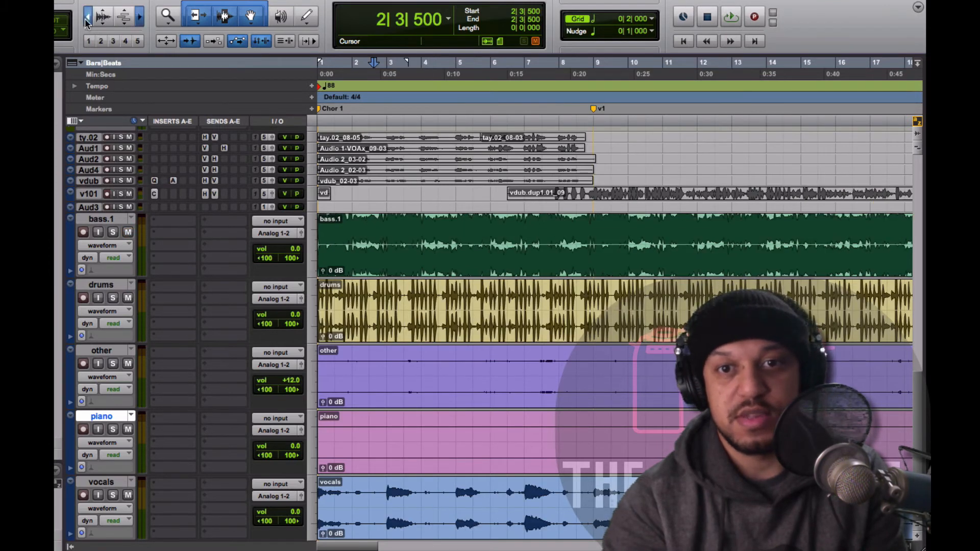
left_click(87, 17)
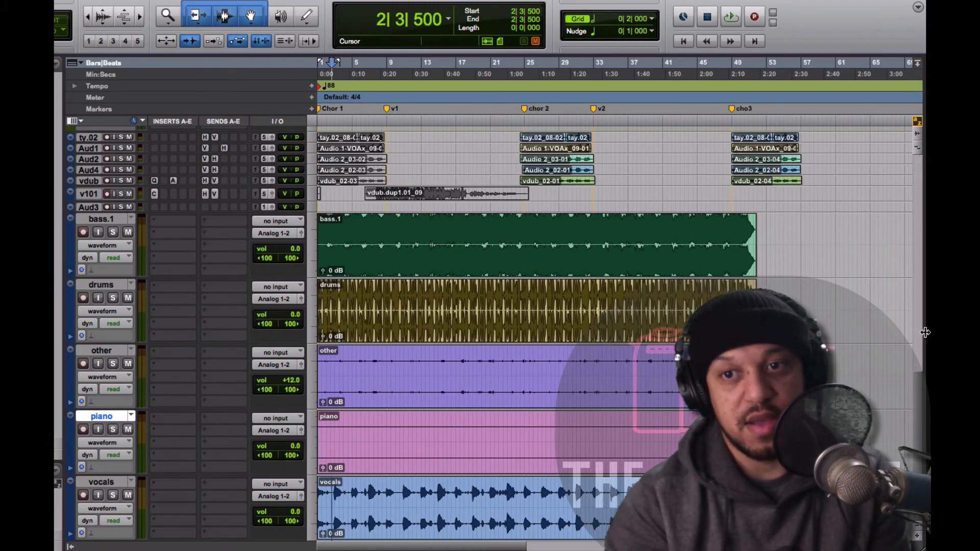
left_click_drag(923, 392, 924, 304)
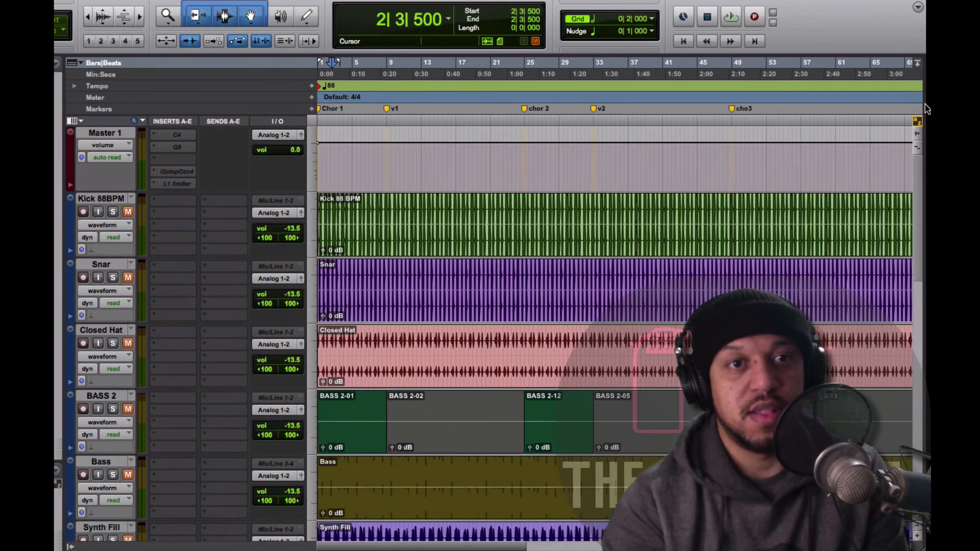
left_click_drag(925, 304, 923, 337)
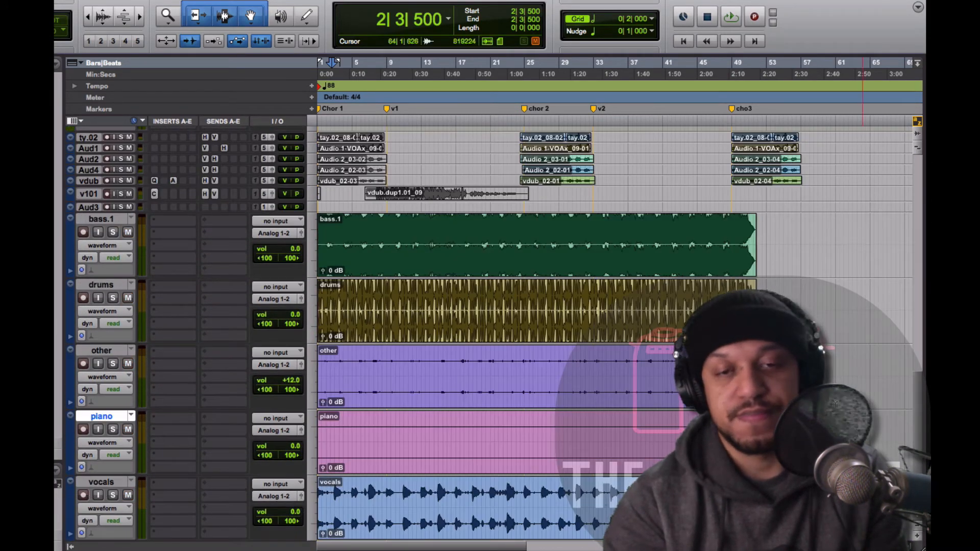
left_click(684, 43)
key("space")
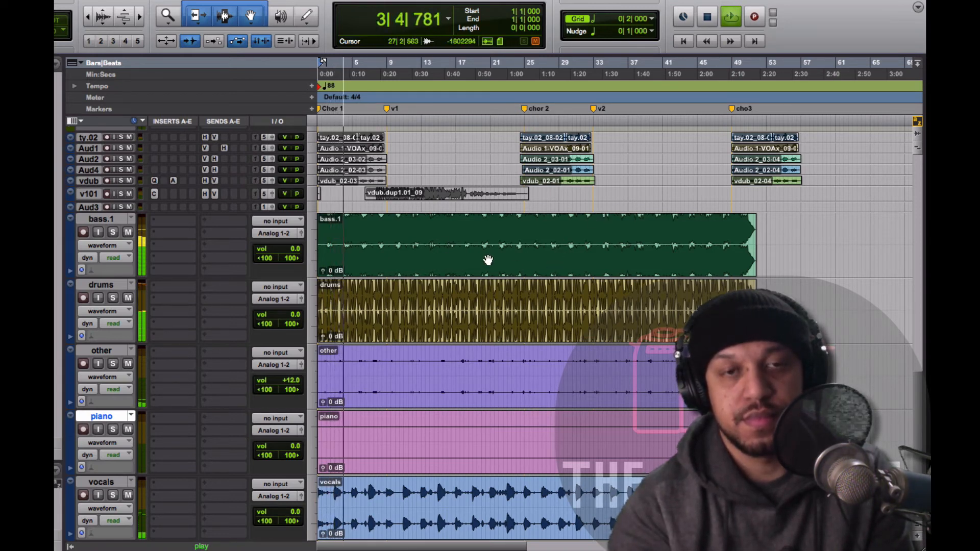
Solo the bass, drums and other stems in turn while playing, then stop.
left_click(112, 233)
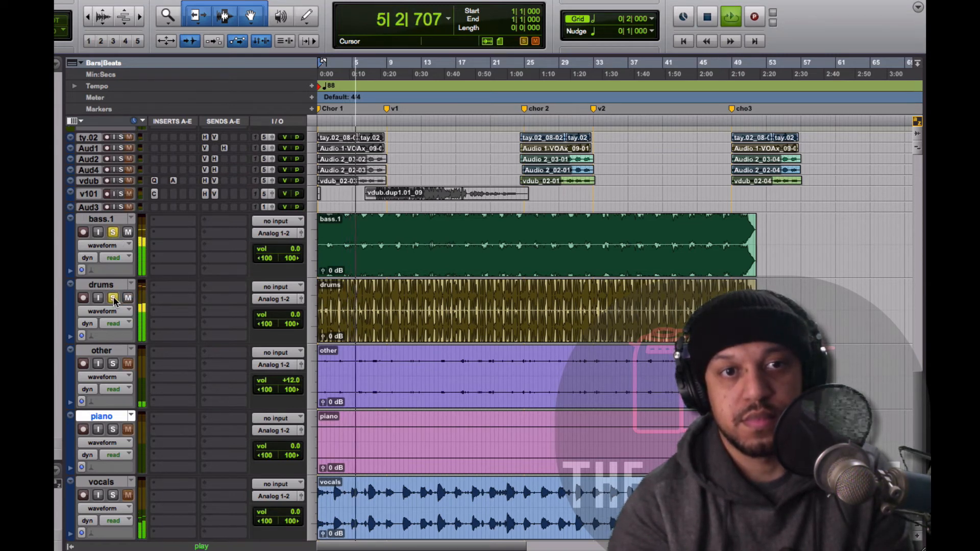
left_click(112, 232)
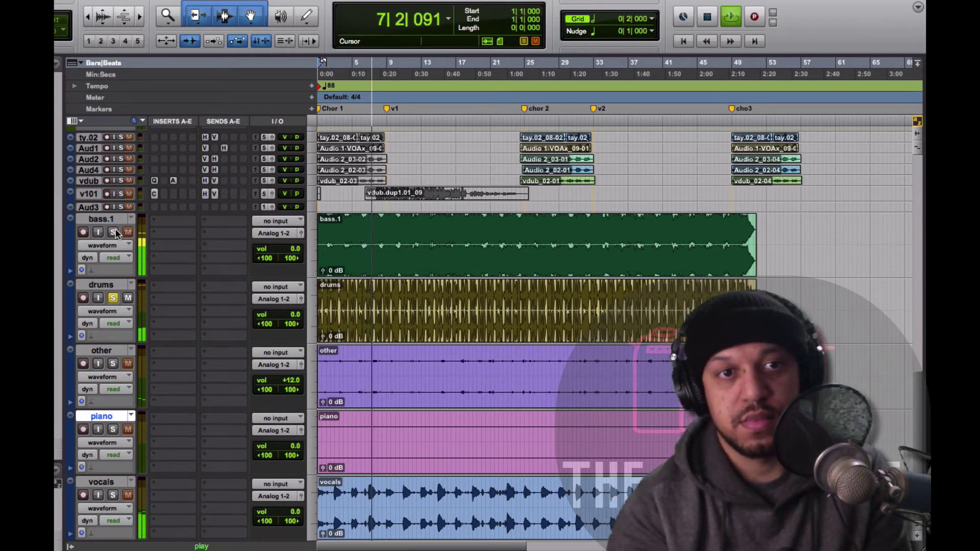
left_click(111, 298)
left_click(112, 365)
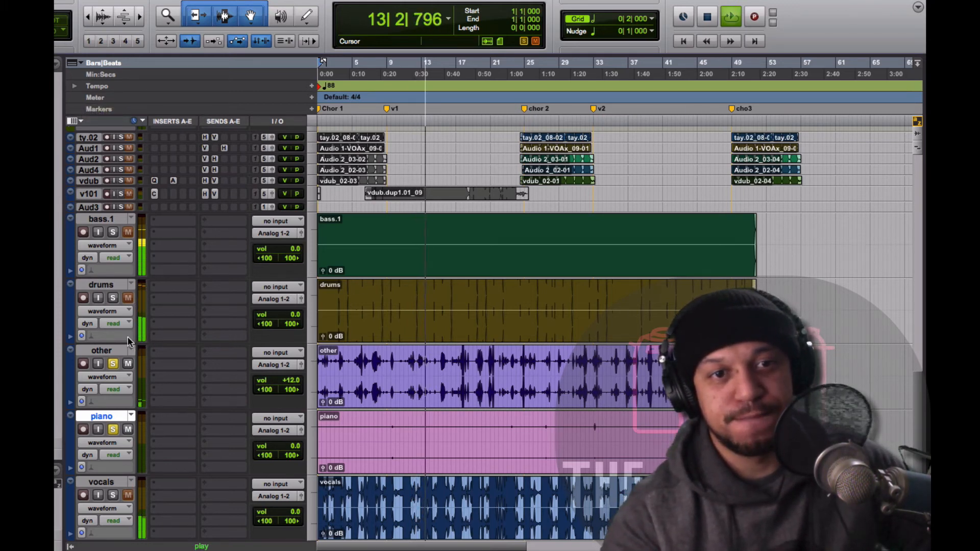
key("space")
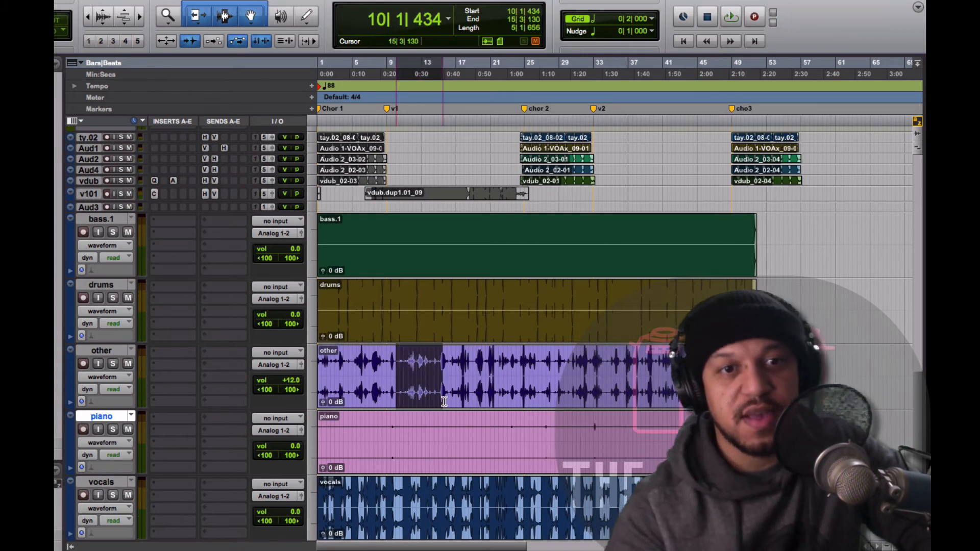
Select a short range across other and piano and draw the waveforms much taller.
left_click_drag(396, 365, 440, 437)
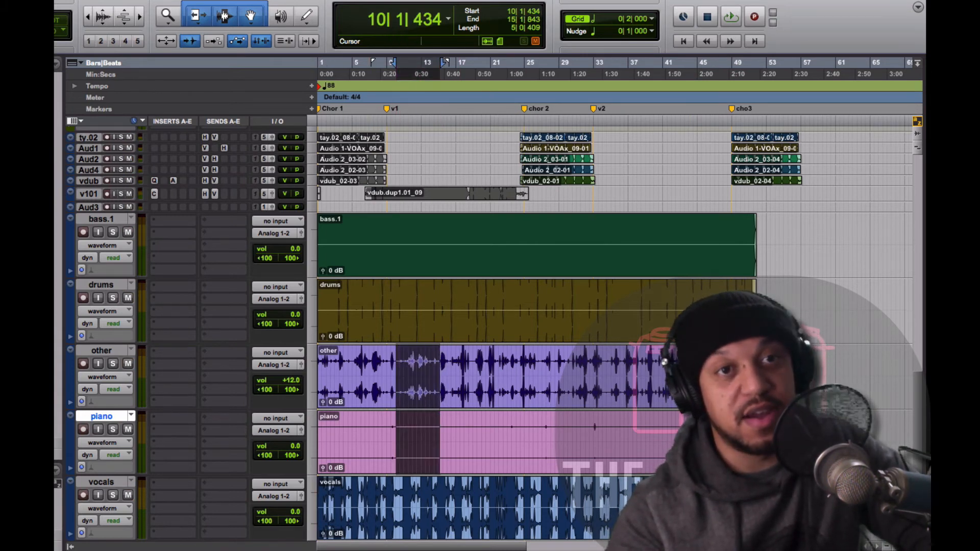
left_click(103, 26)
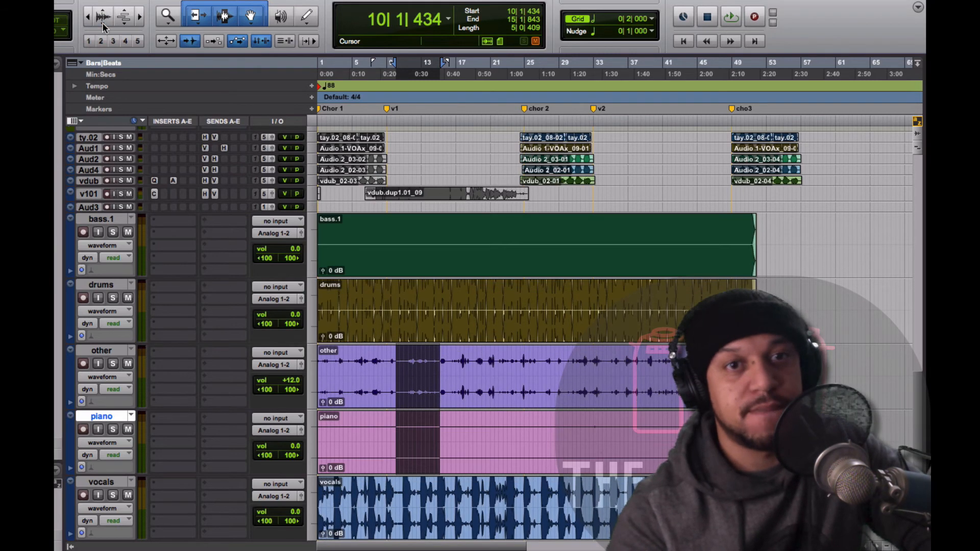
left_click(102, 23)
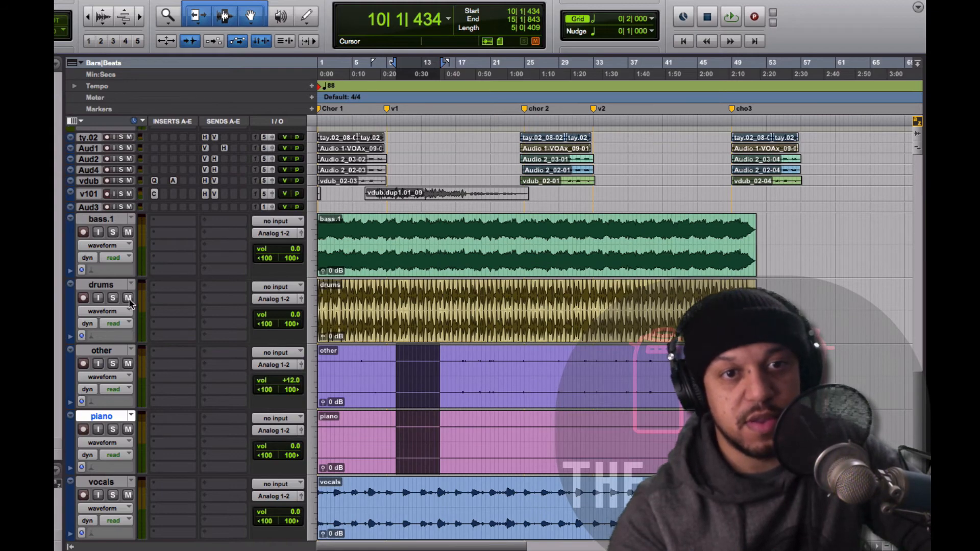
Play the original beat tracks from bar 1, zoomed in, restarting from bar 5 and bar 1.
left_click(684, 41)
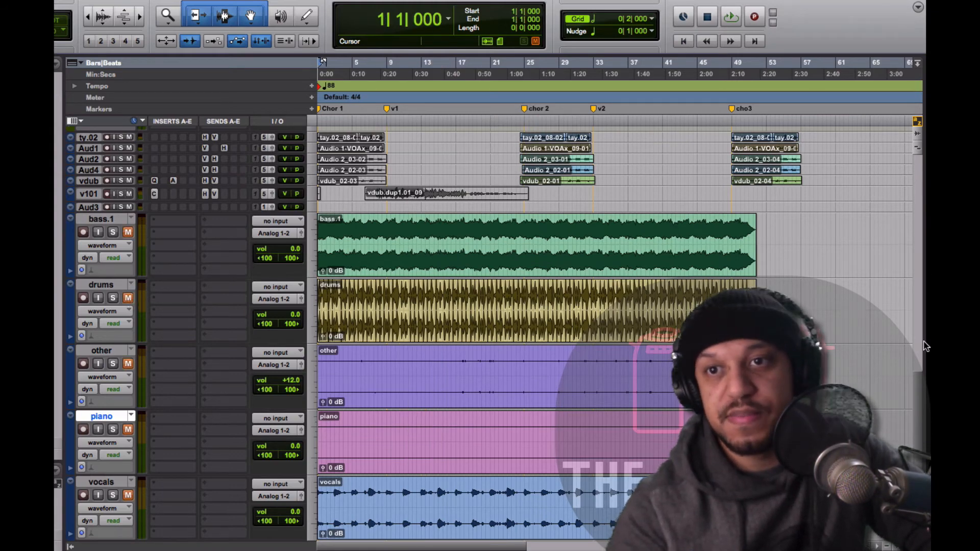
scroll(915, 264, "down", 10)
left_click_drag(916, 264, 911, 229)
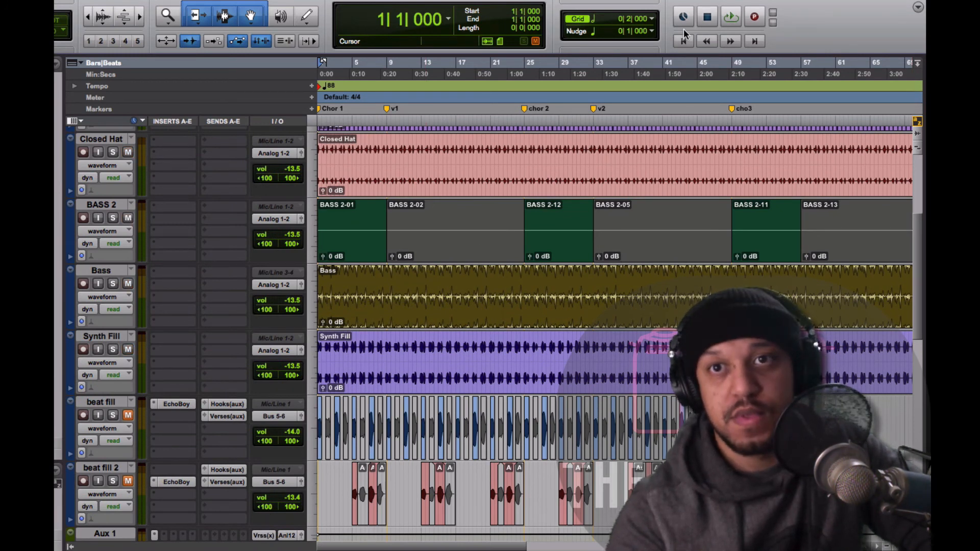
key("space")
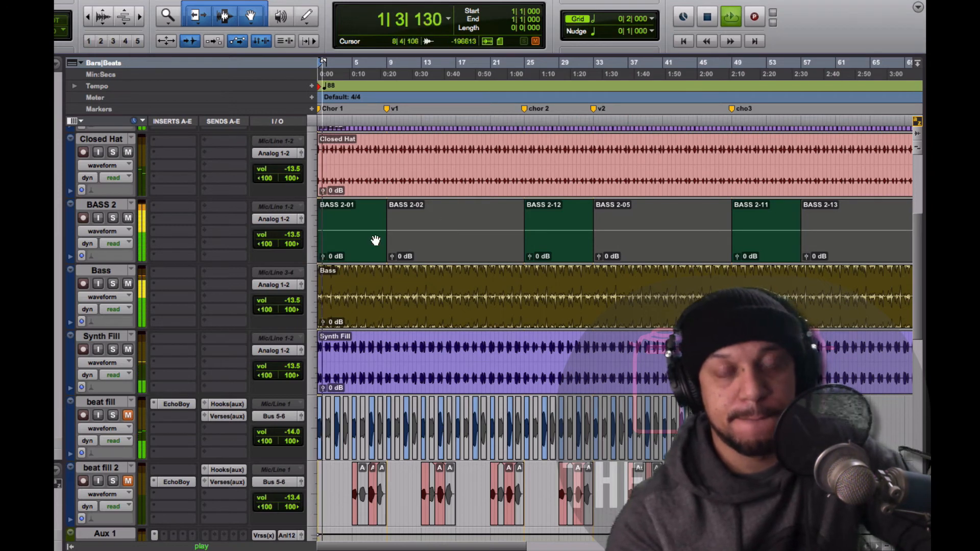
left_click(140, 17)
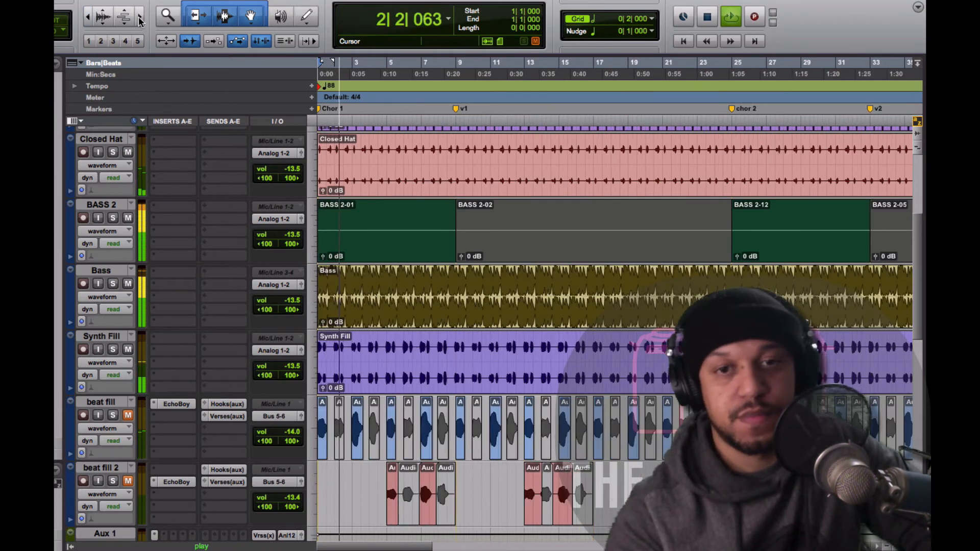
left_click(139, 17)
key("space")
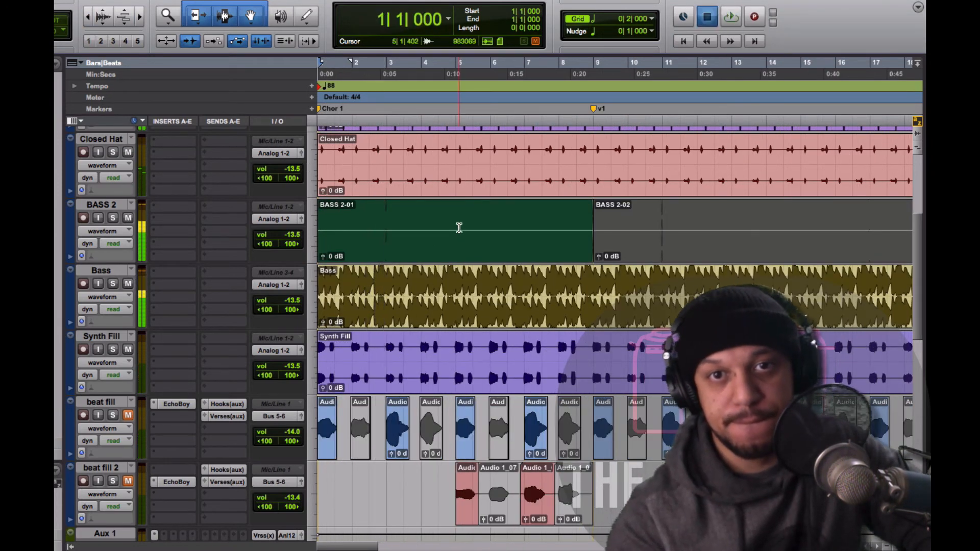
left_click(459, 228)
key("space")
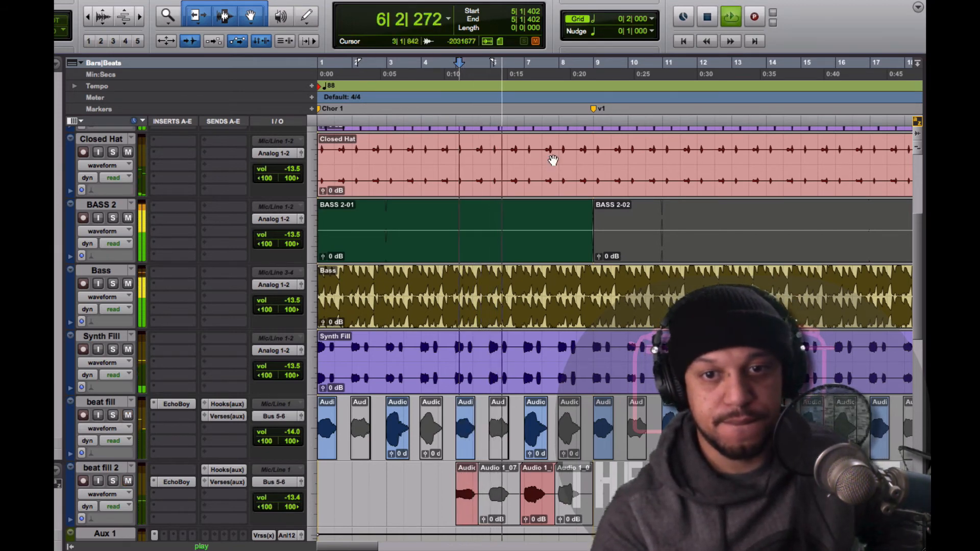
left_click(685, 42)
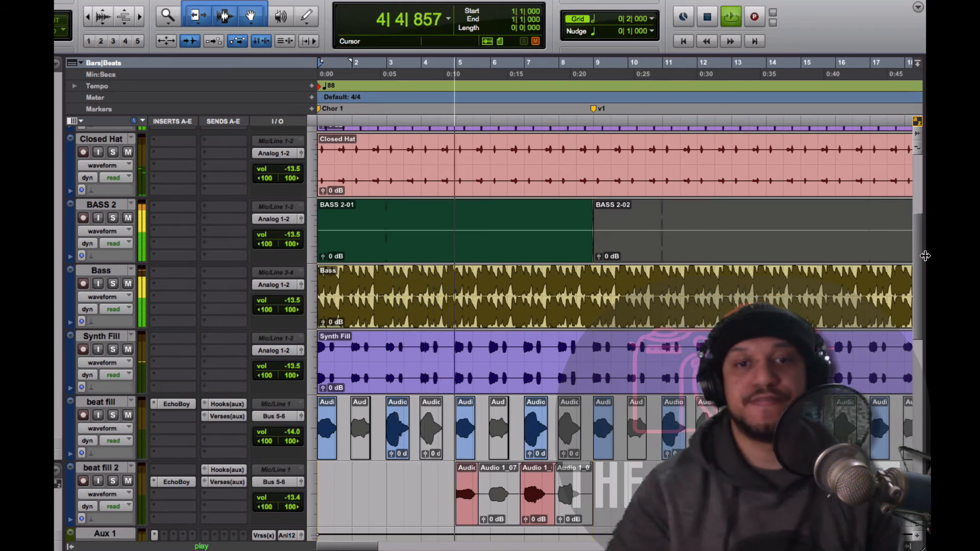
Solo beat fill and unmute Synth Fill, Bass, Closed Hat, Snar and Kick 88BPM for comparison.
left_click(113, 415)
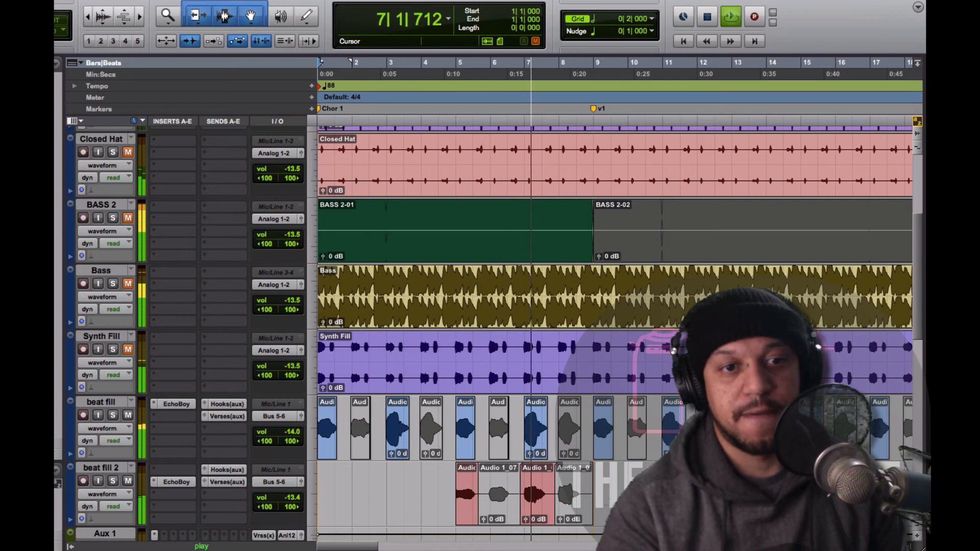
left_click(127, 350)
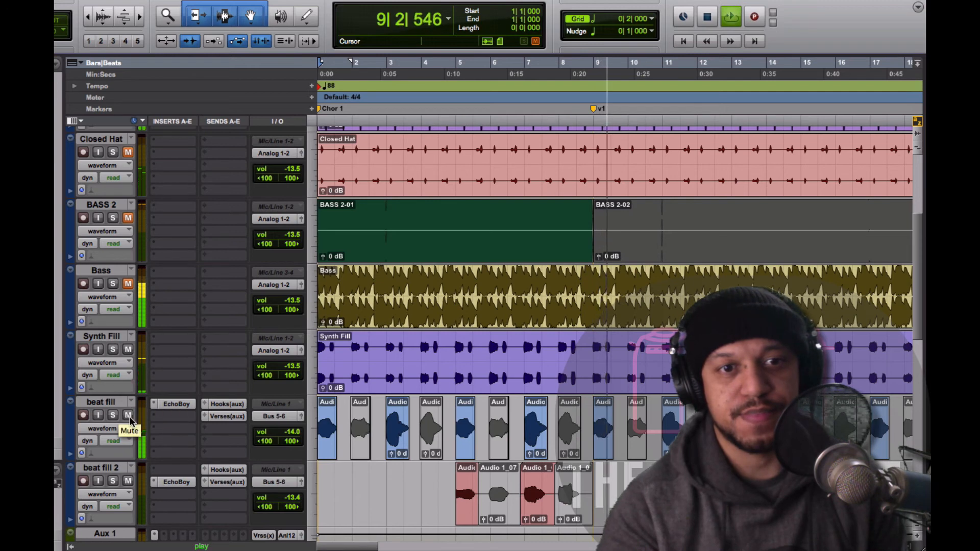
left_click(129, 283)
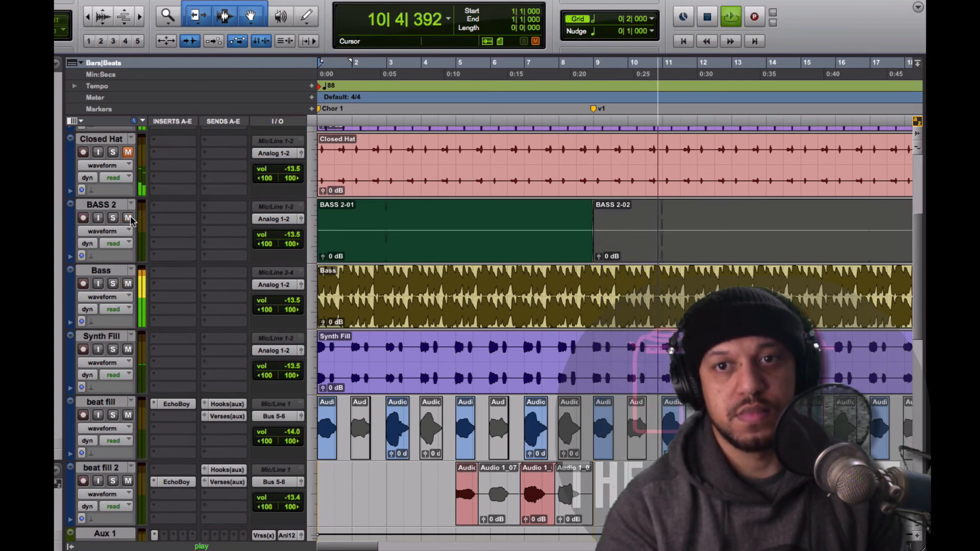
left_click(128, 153)
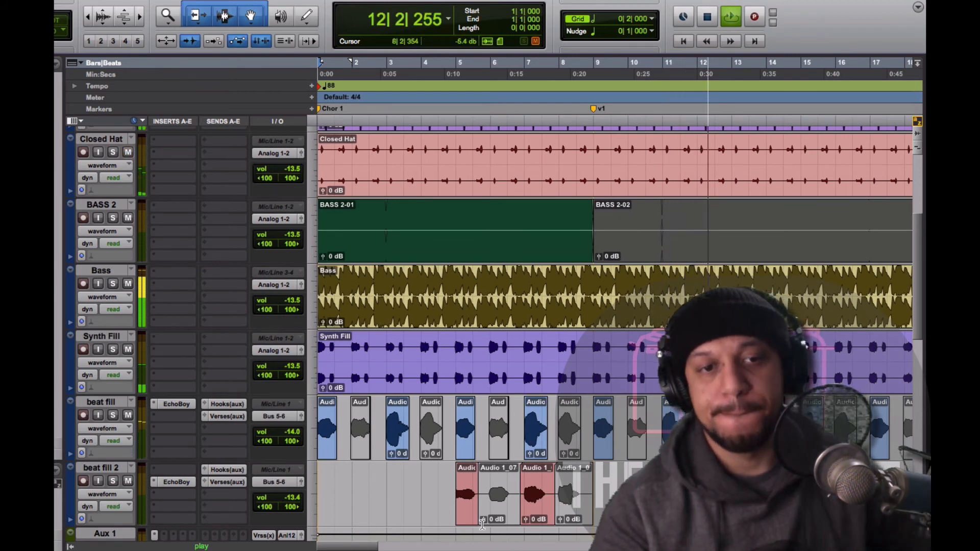
left_click_drag(921, 323, 917, 270)
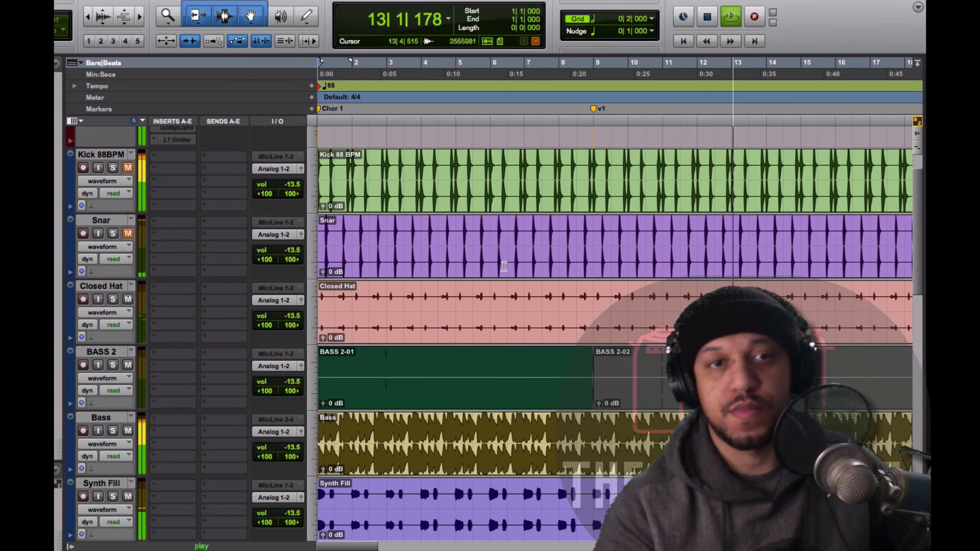
left_click(127, 234)
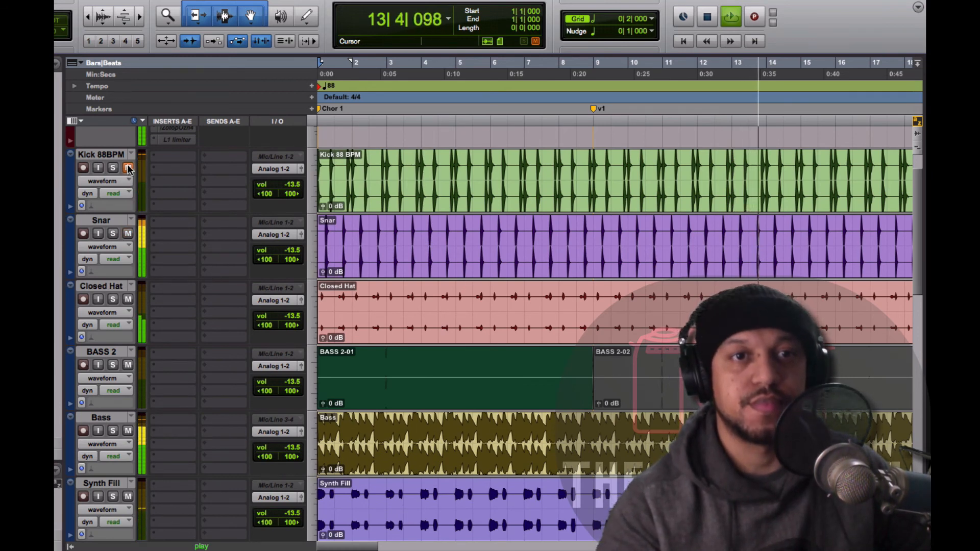
left_click(128, 167)
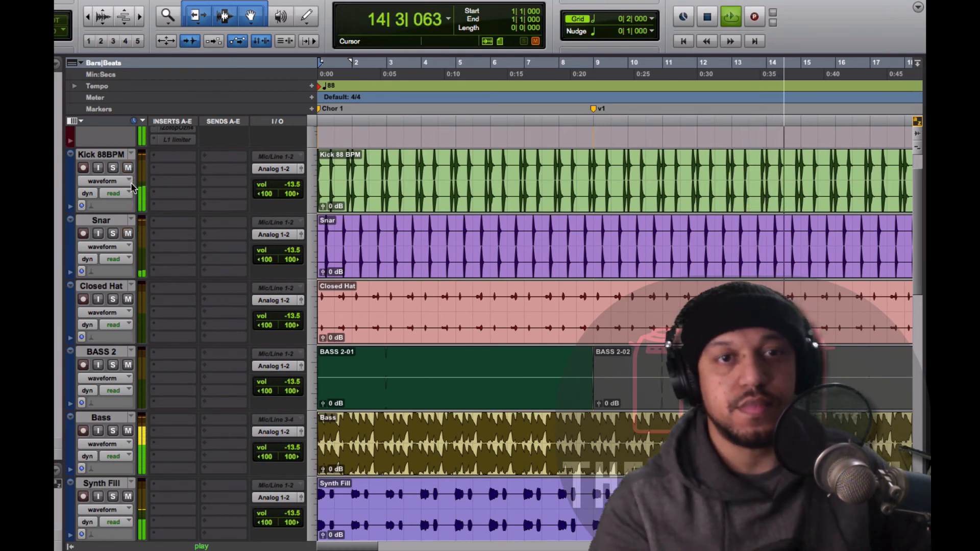
key("space")
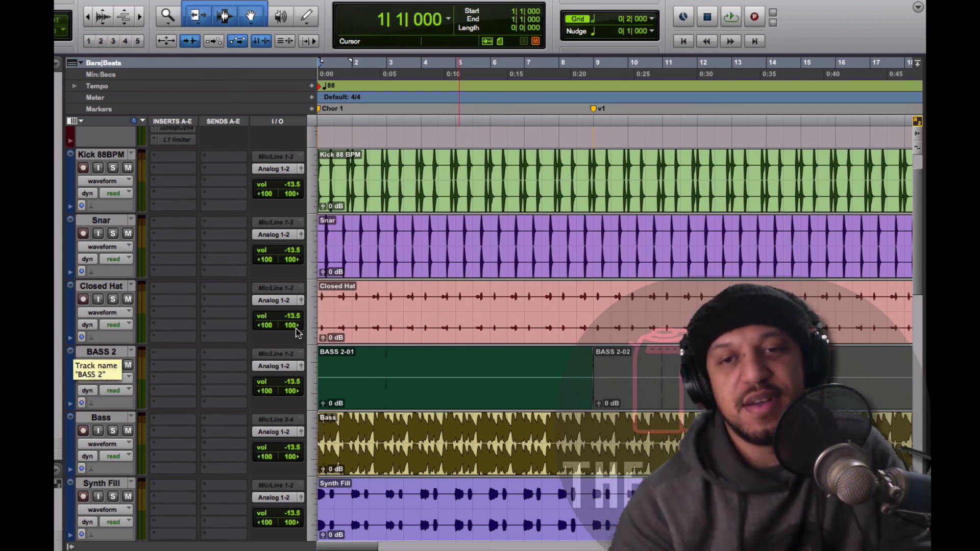
scroll(911, 328, "down", 5)
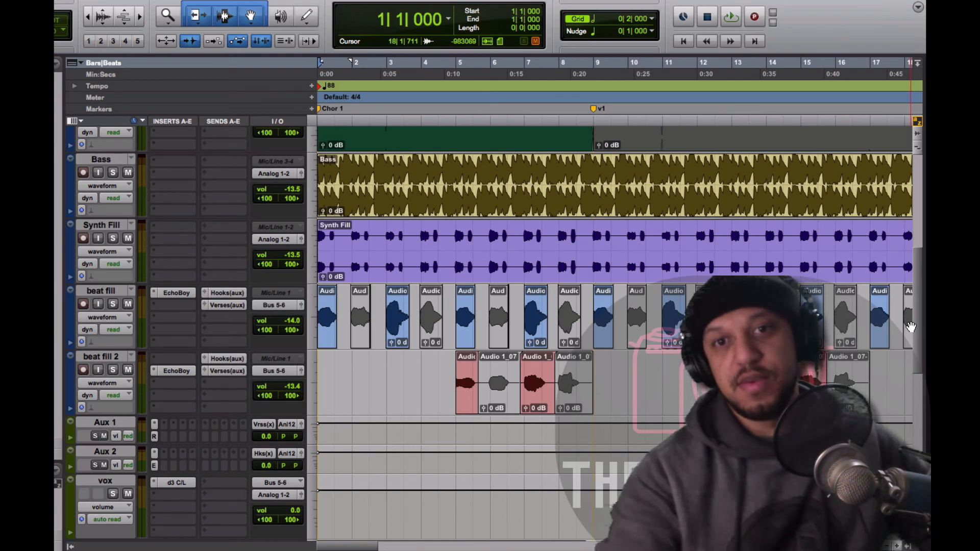
scroll(924, 384, "down", 1)
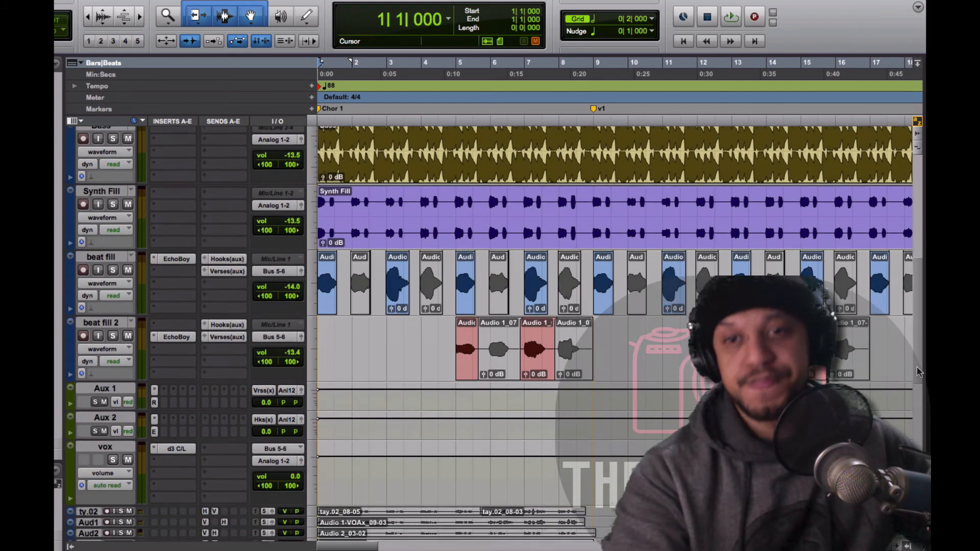
scroll(922, 405, "down", 5)
scroll(919, 432, "down", 2)
scroll(919, 435, "down", 1)
scroll(918, 434, "down", 2)
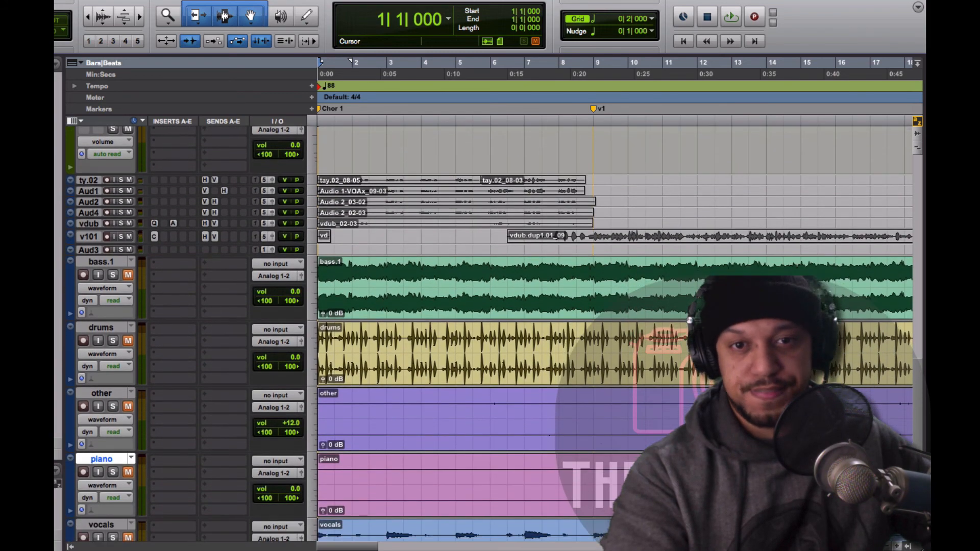
scroll(917, 434, "down", 1)
scroll(918, 434, "up", 2)
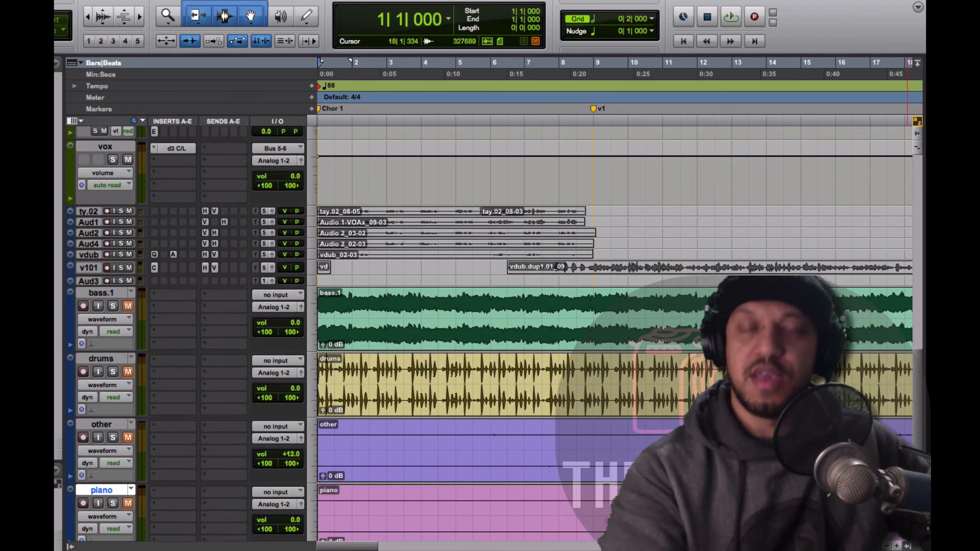